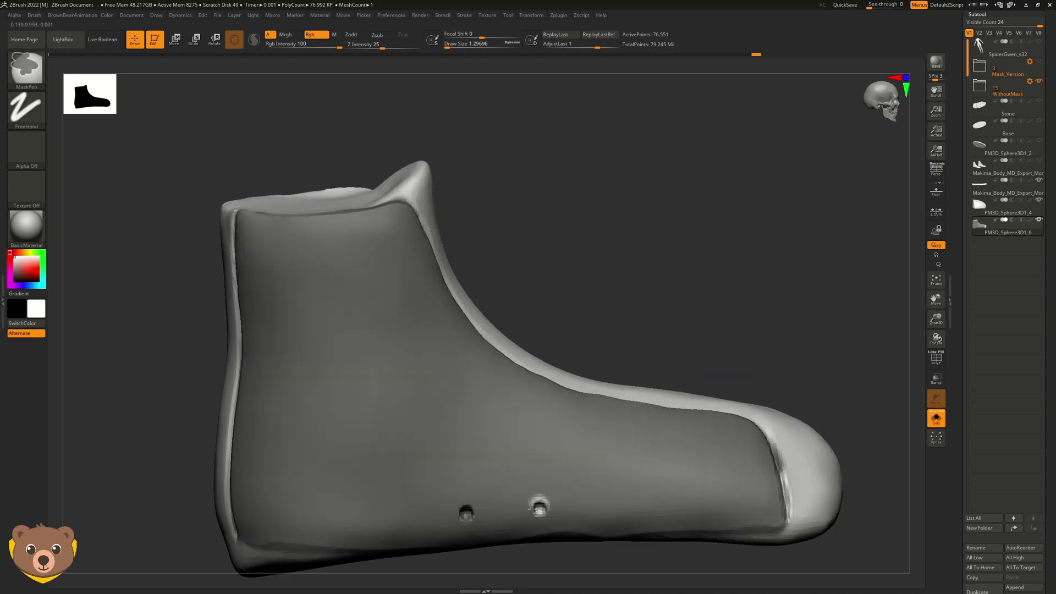
Switch to the Move brush and show the shoe upper's polygroups with its wireframe
{"action": "key", "text": "b"}
{"action": "key", "text": "m"}
{"action": "key", "text": "v"}
{"action": "key", "text": "shift+f"}
{"action": "key", "text": "shift+f"}
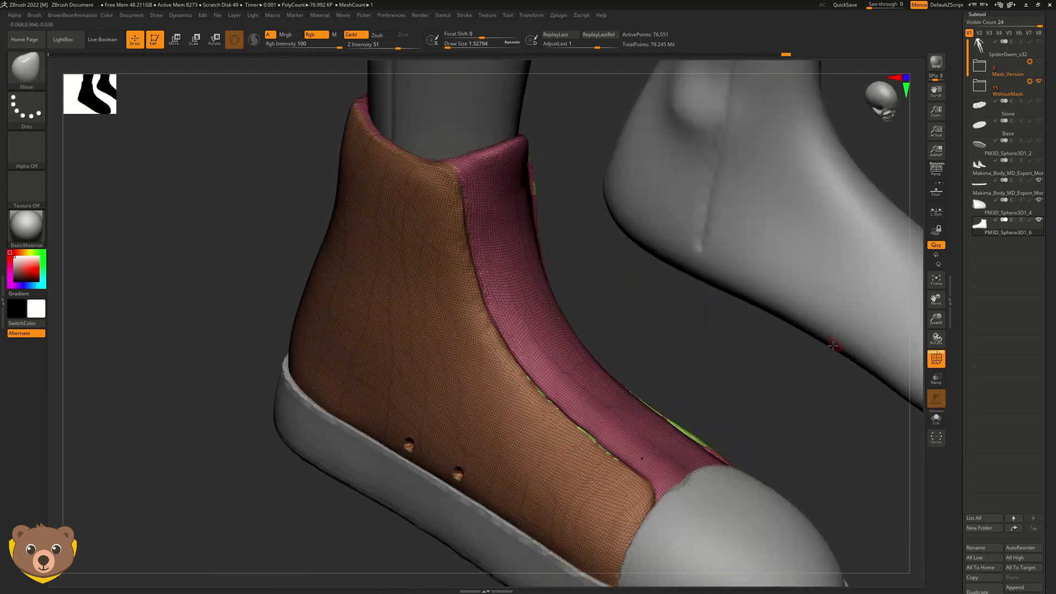
Paint a mask over the lower front of the shoe's side panel, covering the area around the two vent holes
{"action": "left_click_drag", "start_coordinate": [787, 397], "coordinate": [780, 364]}
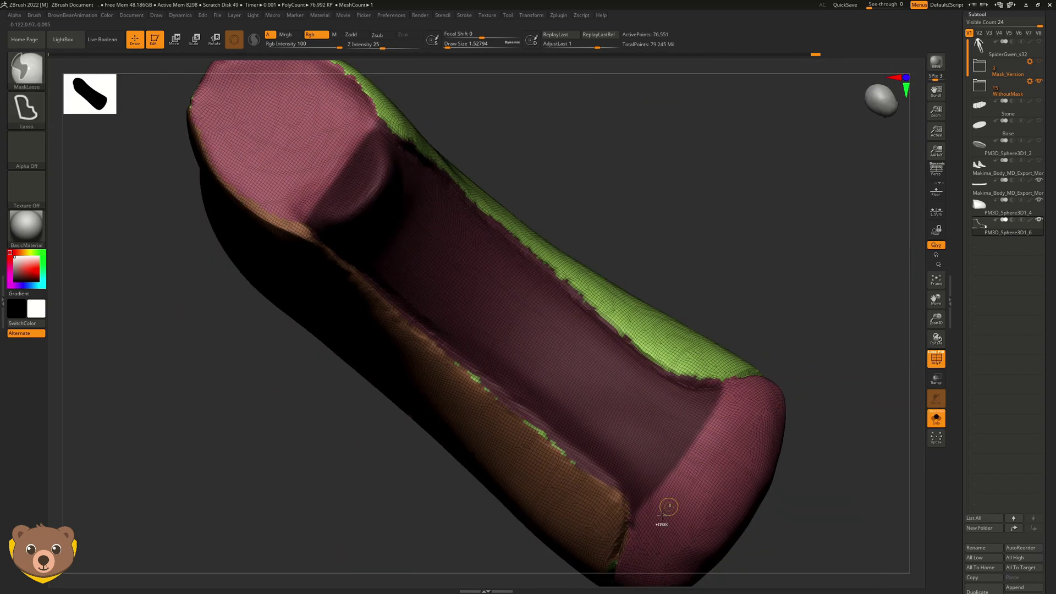
{"action": "left_click_drag", "start_coordinate": [826, 348], "coordinate": [798, 390]}
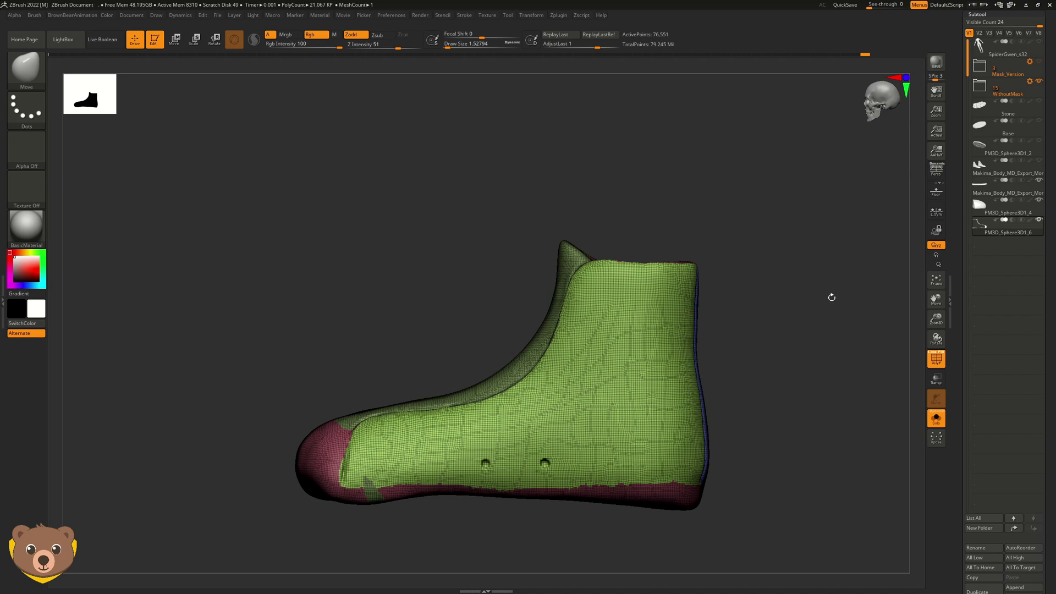
{"action": "left_click_drag", "start_coordinate": [829, 295], "coordinate": [793, 330]}
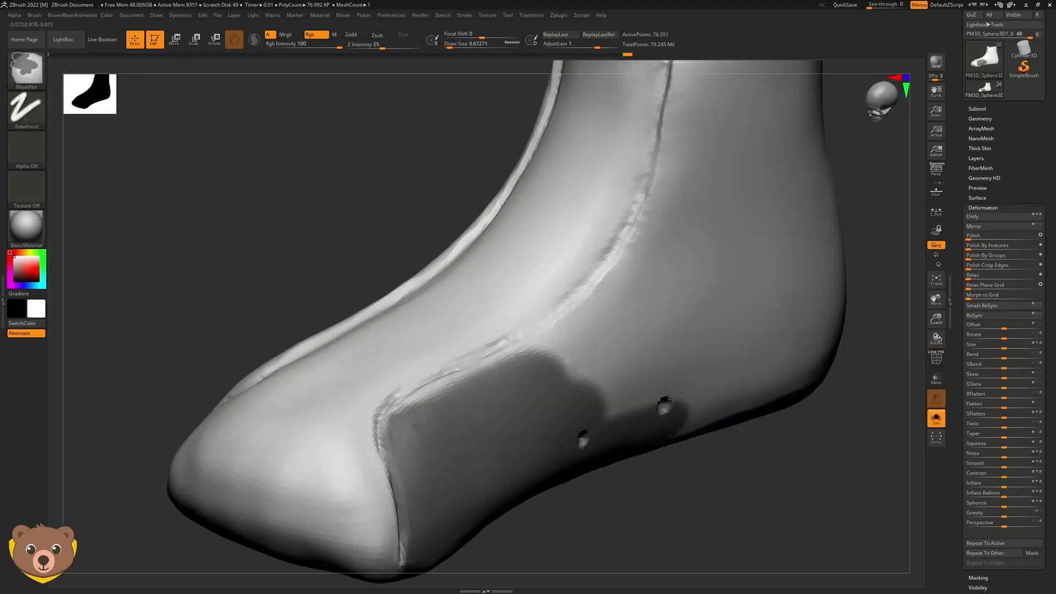
{"action": "mouse_move", "coordinate": [594, 165]}
{"action": "left_mouse_down", "text": "ctrl"}
{"action": "mouse_move", "coordinate": [646, 493]}
{"action": "mouse_move", "coordinate": [715, 385]}
{"action": "mouse_move", "coordinate": [574, 140]}
{"action": "left_mouse_up", "text": "ctrl"}
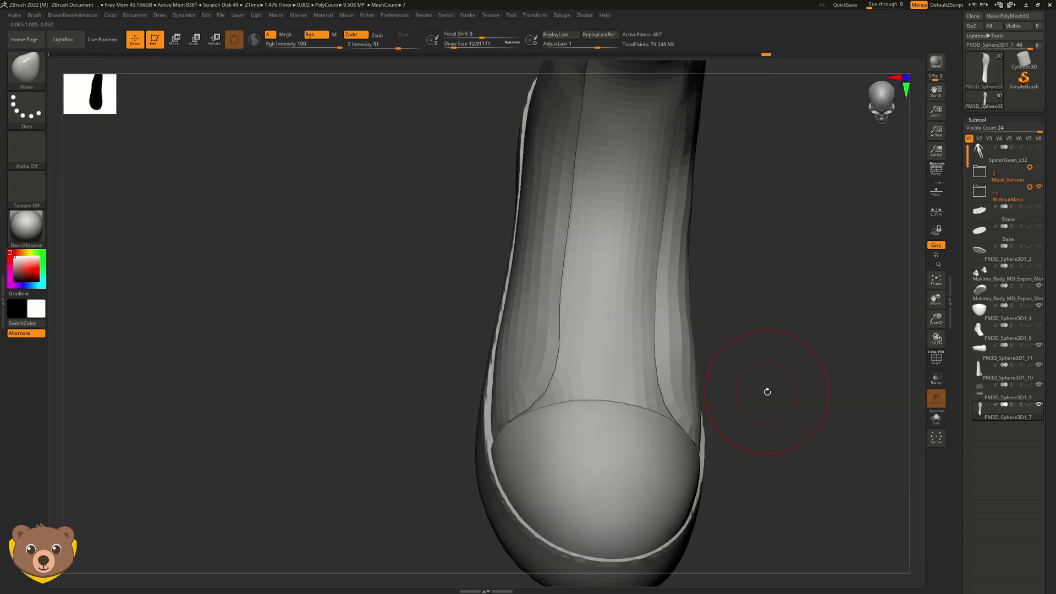
Set the Move brush's draw size to about 11.7 and view the toe and sole bands from the side
{"action": "key", "text": "s"}
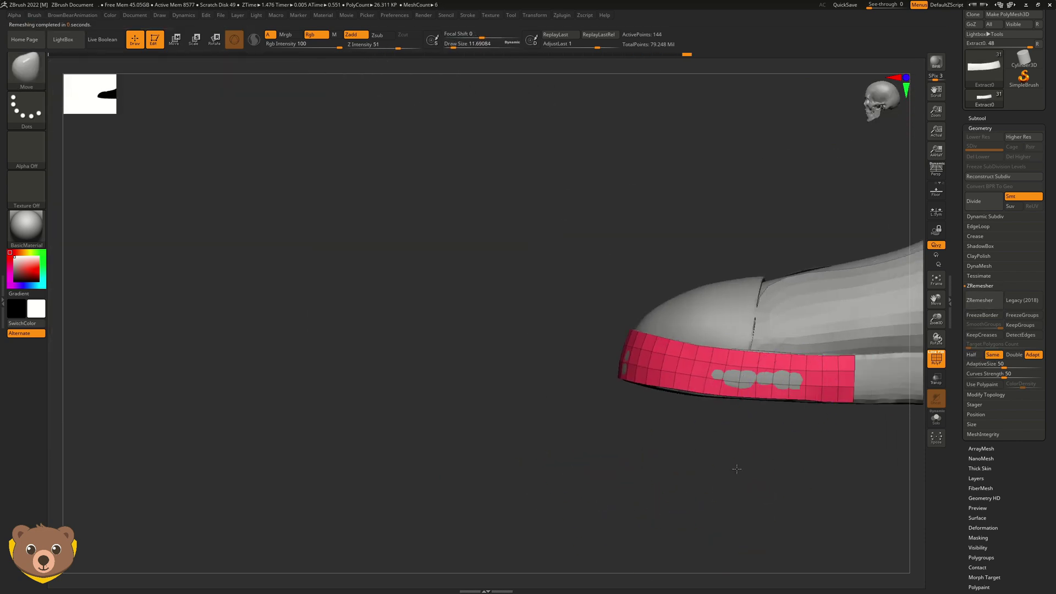
{"action": "left_click_drag", "start_coordinate": [695, 546], "coordinate": [687, 524]}
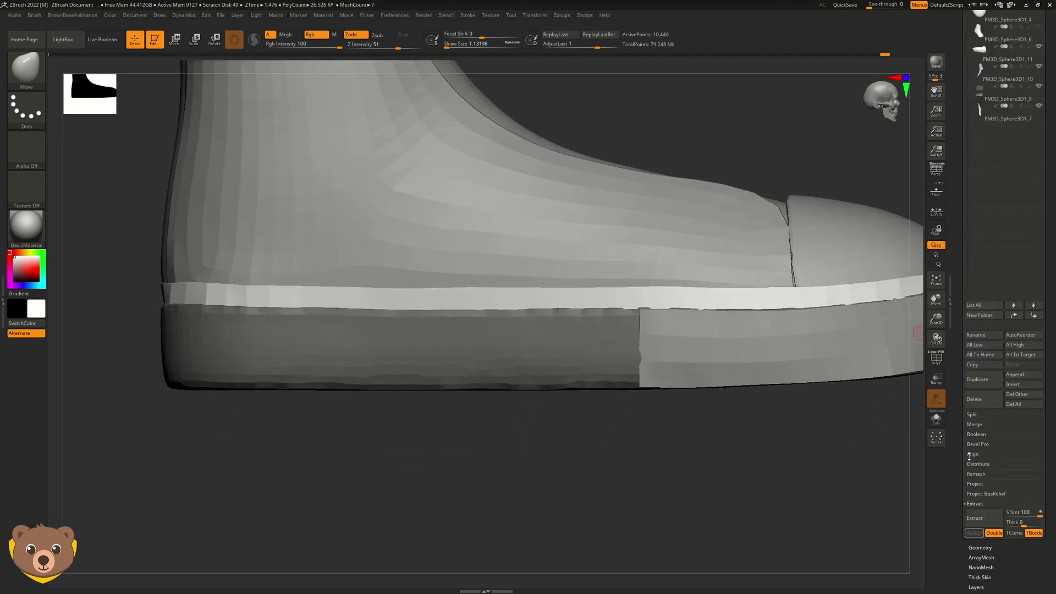
{"action": "mouse_move", "coordinate": [688, 524]}
{"action": "left_mouse_down"}
{"action": "mouse_move", "coordinate": [700, 510]}
{"action": "mouse_move", "coordinate": [355, 403]}
{"action": "left_mouse_up"}
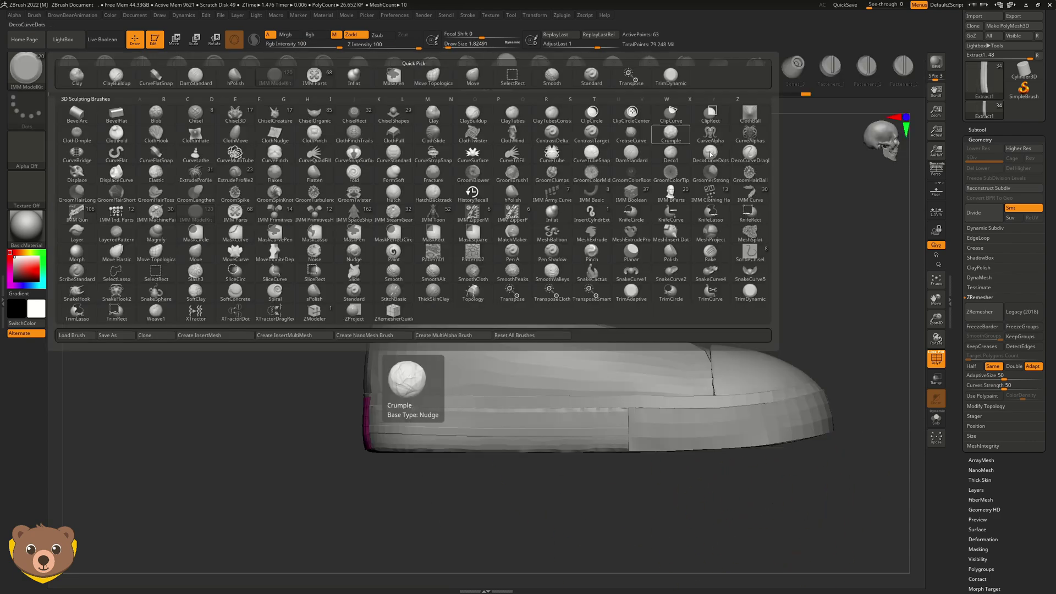
Insert an Eyelet Type02 mesh from the IMM Clothing brush on the lower side panel and split it into its own subtool
{"action": "left_click", "coordinate": [711, 191]}
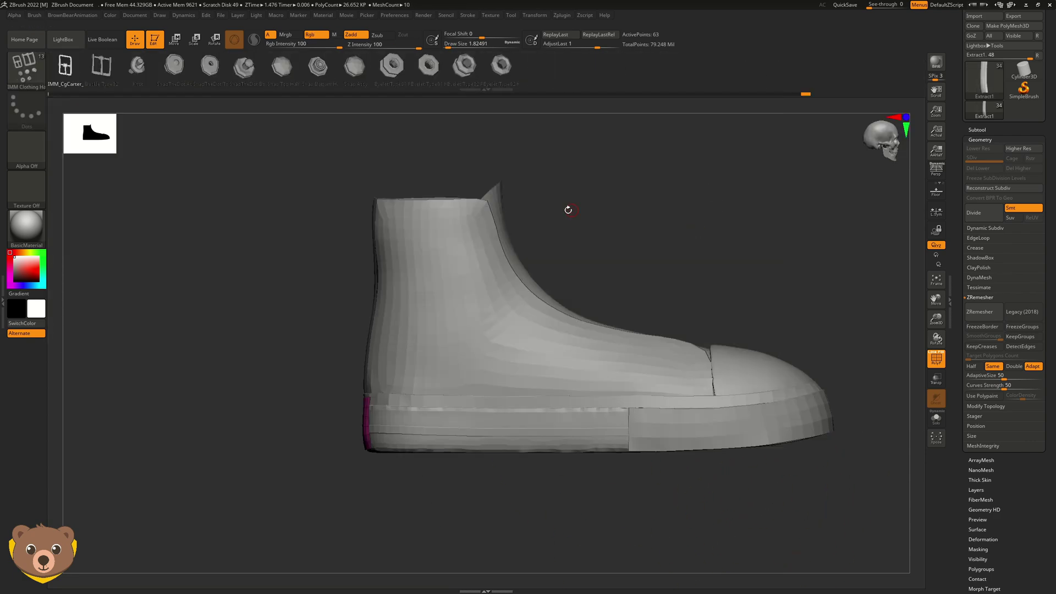
{"action": "left_click_drag", "start_coordinate": [771, 304], "coordinate": [631, 422], "text": "alt"}
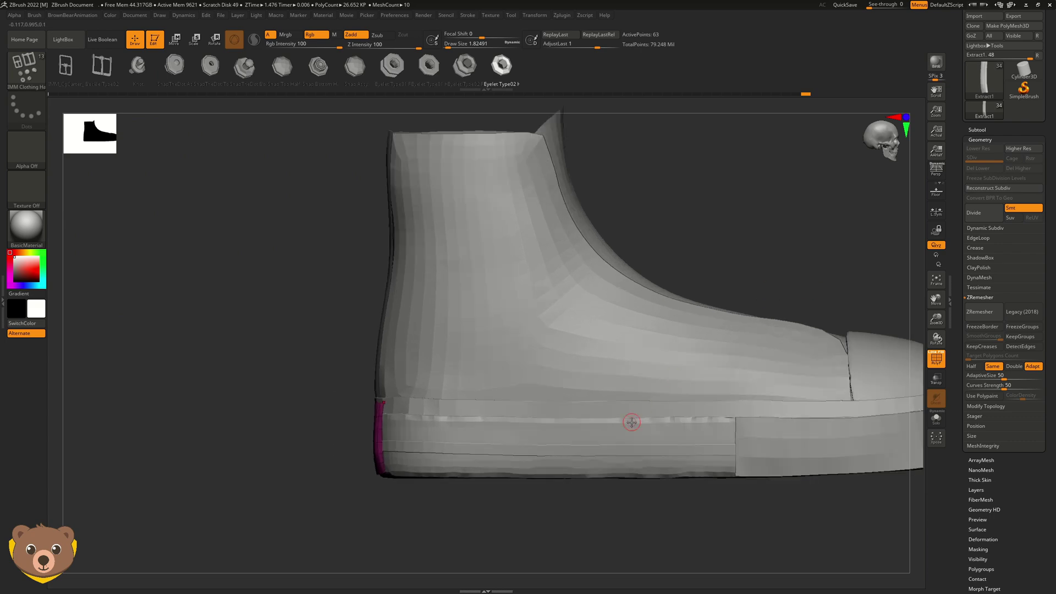
{"action": "left_click", "coordinate": [650, 382], "text": "alt"}
{"action": "left_click_drag", "start_coordinate": [787, 264], "coordinate": [819, 263]}
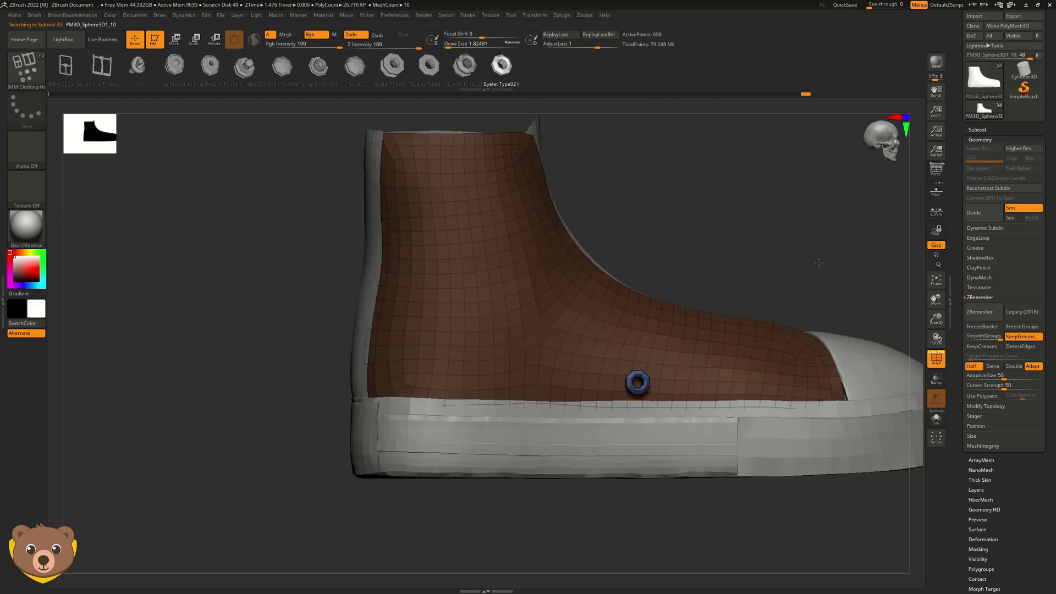
{"action": "left_click", "coordinate": [977, 130]}
{"action": "left_click", "coordinate": [638, 383], "text": "alt"}
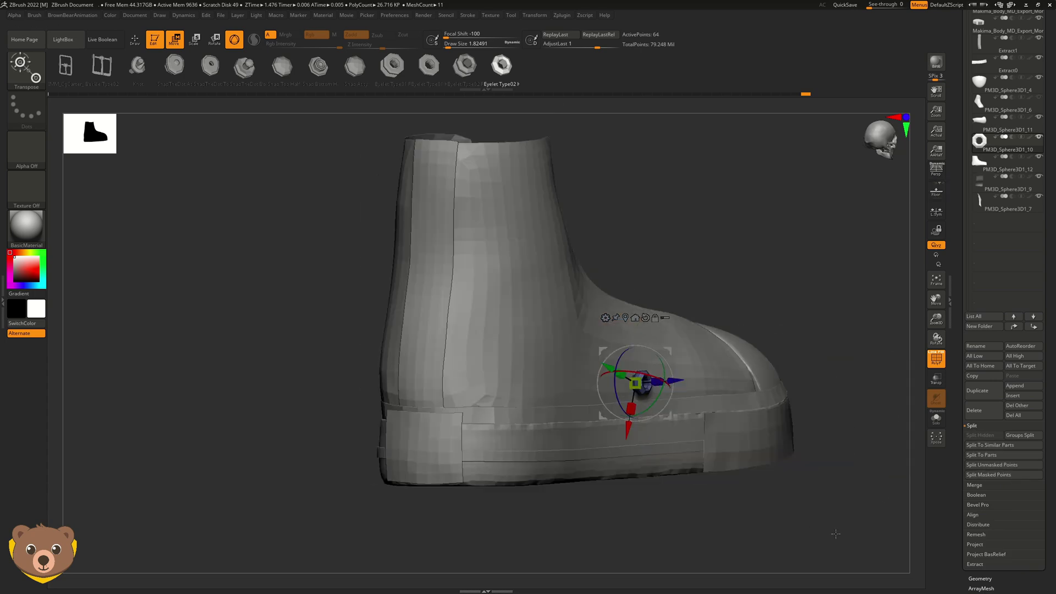
Use the detailed shoe upper as reference to place two eyelets over the vent holes on the side panel
{"action": "left_click_drag", "start_coordinate": [682, 286], "coordinate": [683, 193], "text": "alt"}
{"action": "left_click", "coordinate": [682, 341], "text": "alt"}
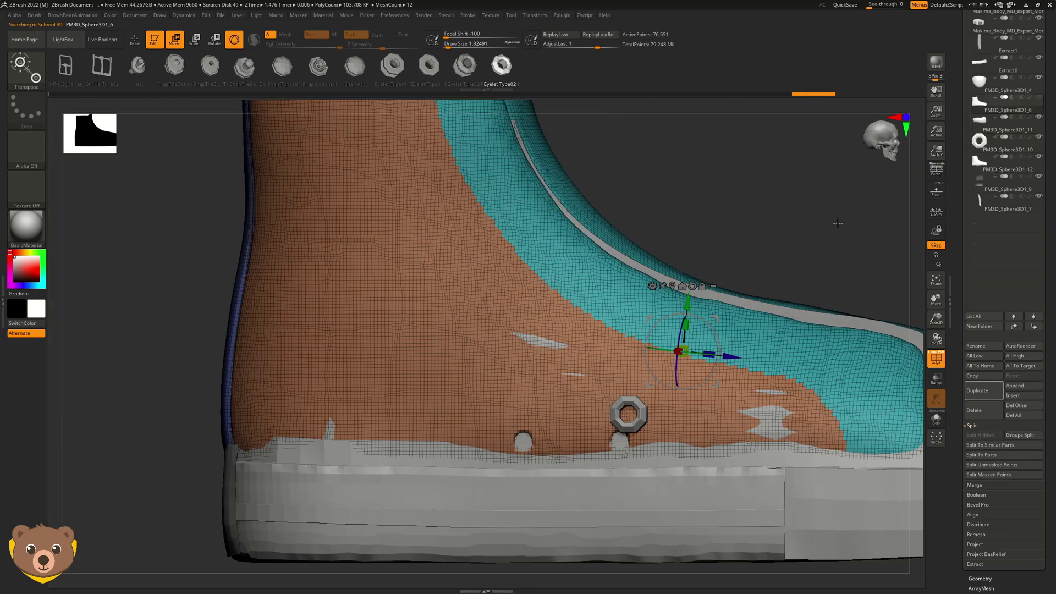
{"action": "left_click_drag", "start_coordinate": [845, 330], "coordinate": [798, 252], "text": "alt"}
{"action": "mouse_move", "coordinate": [650, 379]}
{"action": "left_mouse_down"}
{"action": "mouse_move", "coordinate": [665, 447]}
{"action": "mouse_move", "coordinate": [640, 462]}
{"action": "mouse_move", "coordinate": [635, 364]}
{"action": "left_mouse_up"}
{"action": "left_click_drag", "start_coordinate": [628, 402], "coordinate": [753, 289]}
{"action": "mouse_move", "coordinate": [630, 537]}
{"action": "left_mouse_down"}
{"action": "mouse_move", "coordinate": [647, 336]}
{"action": "mouse_move", "coordinate": [819, 234]}
{"action": "mouse_move", "coordinate": [849, 238]}
{"action": "mouse_move", "coordinate": [802, 241]}
{"action": "mouse_move", "coordinate": [813, 262]}
{"action": "left_mouse_up"}
{"action": "key", "text": "q"}
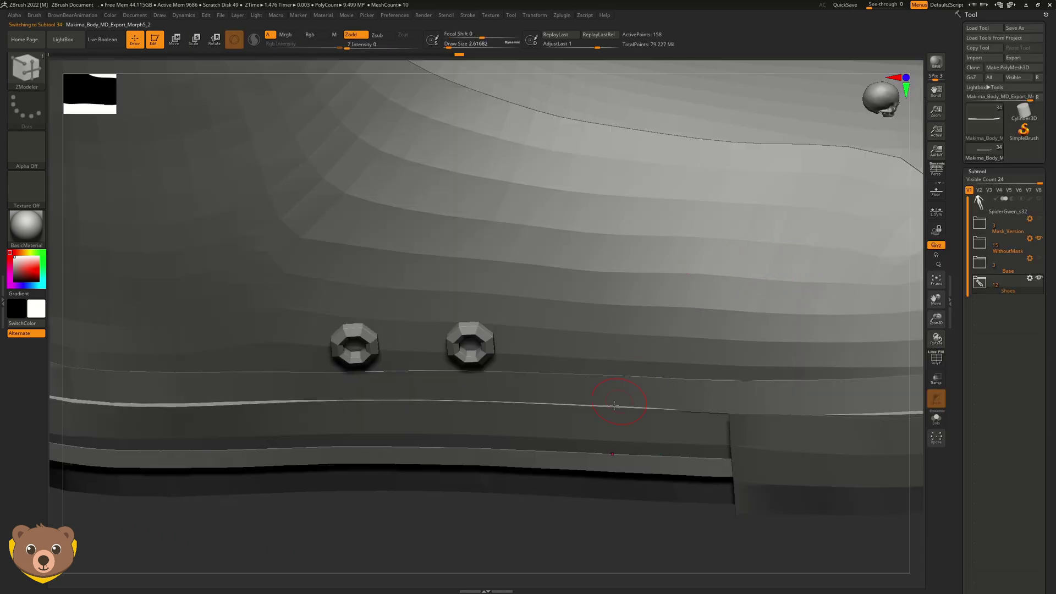
Thicken the sole trim strip using the ZModeler QMesh polygon action with the All Polygons target
{"action": "key", "text": "space"}
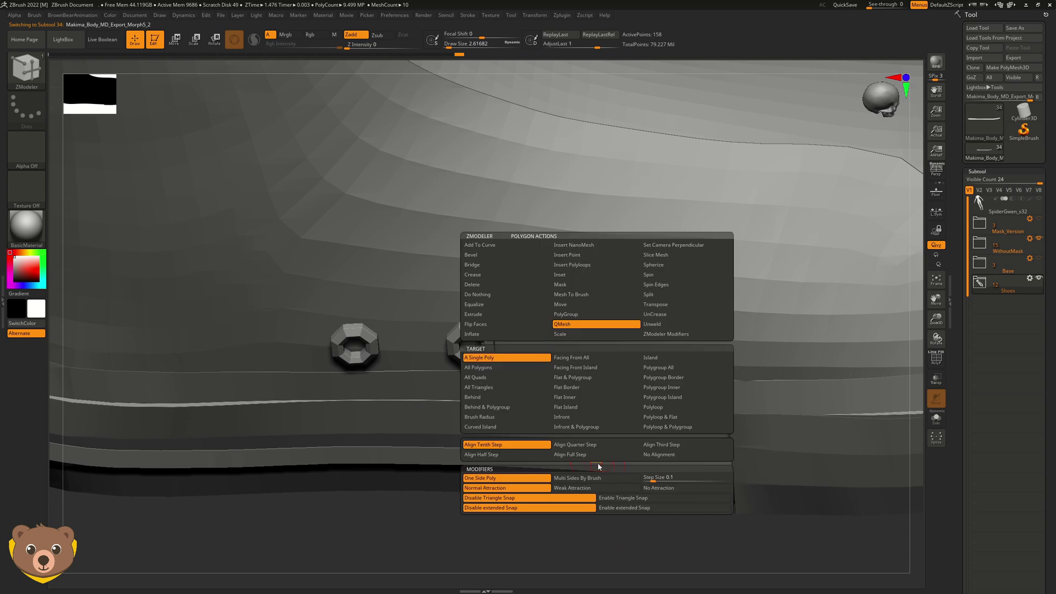
{"action": "key", "text": "space"}
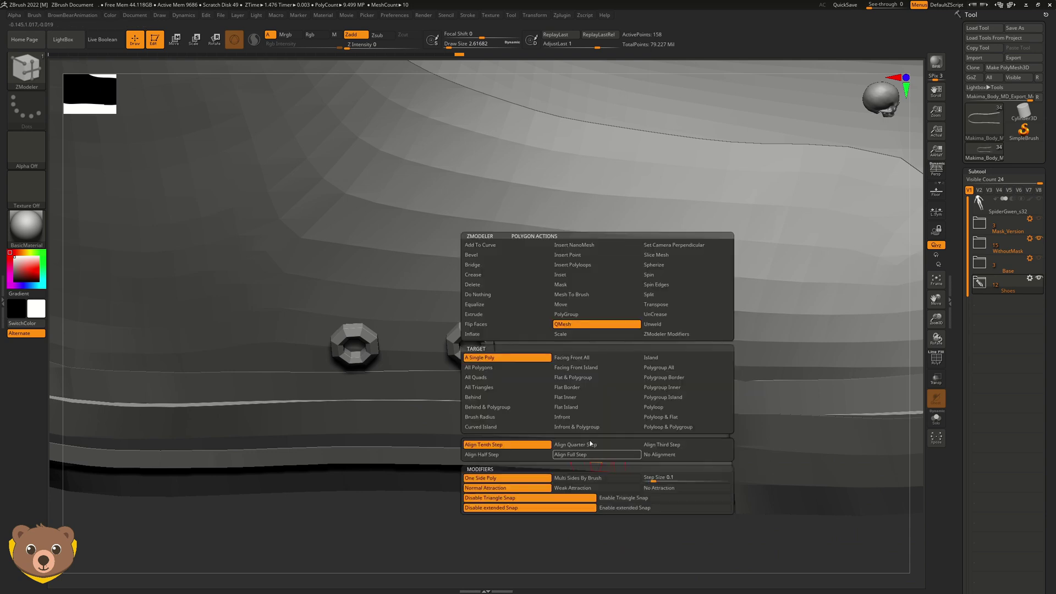
{"action": "left_click", "coordinate": [526, 368]}
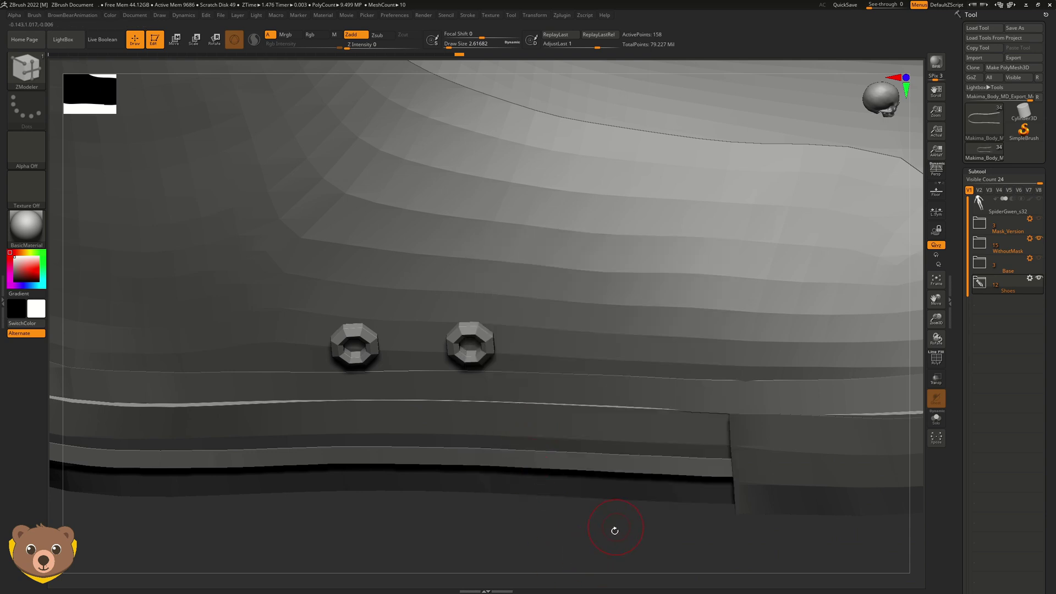
{"action": "left_click_drag", "start_coordinate": [615, 531], "coordinate": [612, 514]}
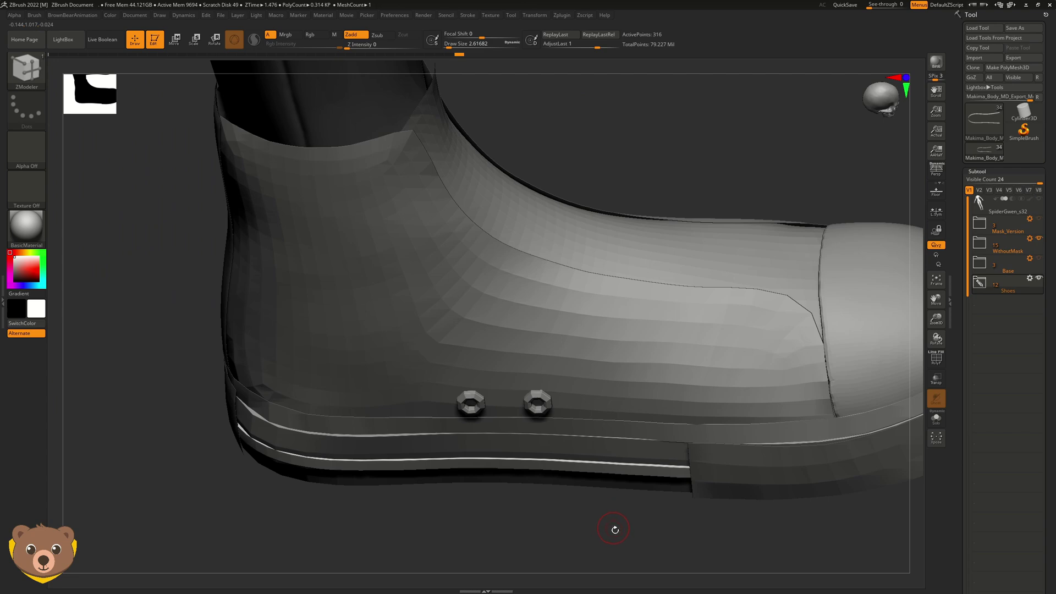
Thicken the heel patch and the shoe's upper panels with the same QMesh action
{"action": "left_click_drag", "start_coordinate": [615, 529], "coordinate": [669, 381]}
{"action": "left_click", "coordinate": [669, 381], "text": "alt"}
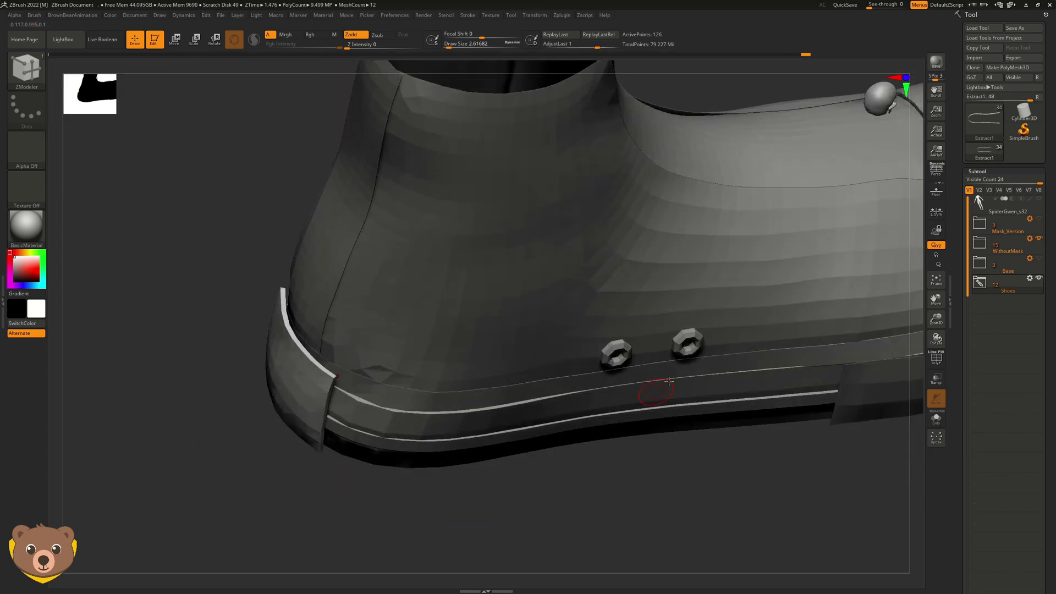
{"action": "left_click", "coordinate": [669, 381], "text": "alt"}
{"action": "left_click_drag", "start_coordinate": [649, 484], "coordinate": [491, 530]}
{"action": "mouse_move", "coordinate": [599, 403]}
{"action": "left_mouse_down"}
{"action": "mouse_move", "coordinate": [609, 413]}
{"action": "mouse_move", "coordinate": [729, 345]}
{"action": "mouse_move", "coordinate": [613, 370]}
{"action": "mouse_move", "coordinate": [802, 353]}
{"action": "mouse_move", "coordinate": [759, 330]}
{"action": "left_mouse_up"}
{"action": "left_click", "coordinate": [613, 371], "text": "alt"}
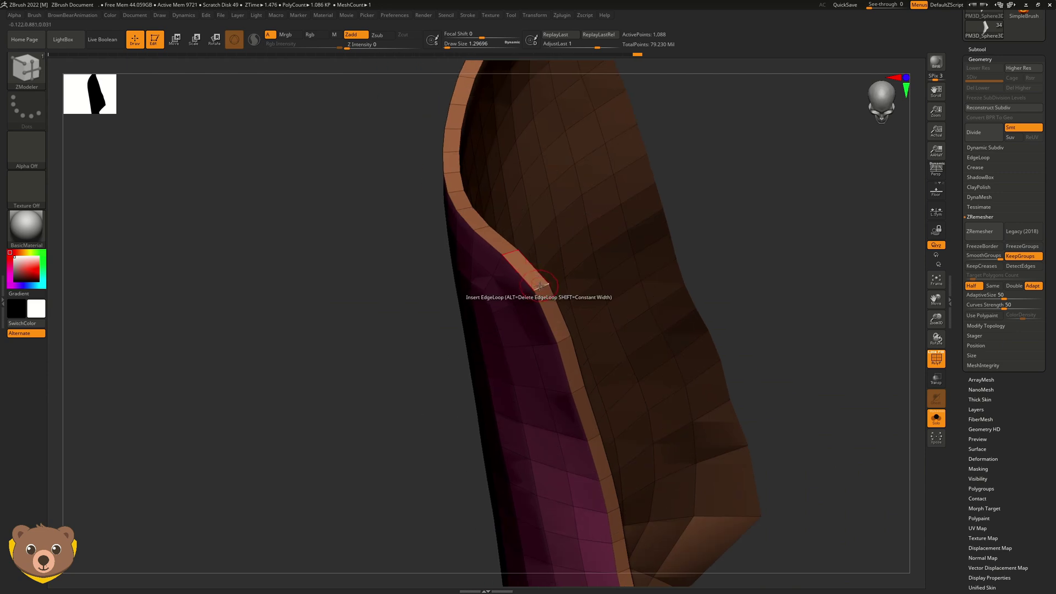
Insert supporting edge loops along the thickness borders of the shoe's side panel and the sole trim strip
{"action": "left_click_drag", "start_coordinate": [688, 242], "coordinate": [716, 194]}
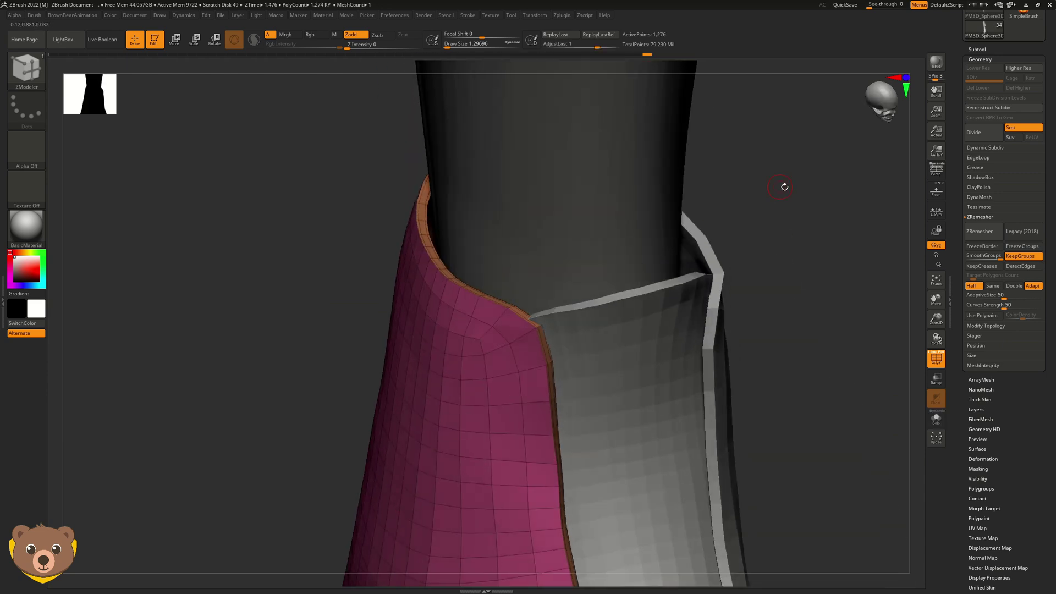
{"action": "left_click_drag", "start_coordinate": [784, 187], "coordinate": [765, 308]}
{"action": "left_click", "coordinate": [686, 341], "text": "alt"}
{"action": "mouse_move", "coordinate": [693, 342]}
{"action": "left_mouse_down"}
{"action": "mouse_move", "coordinate": [757, 330]}
{"action": "mouse_move", "coordinate": [728, 316]}
{"action": "left_mouse_up"}
{"action": "left_click", "coordinate": [749, 318], "text": "alt"}
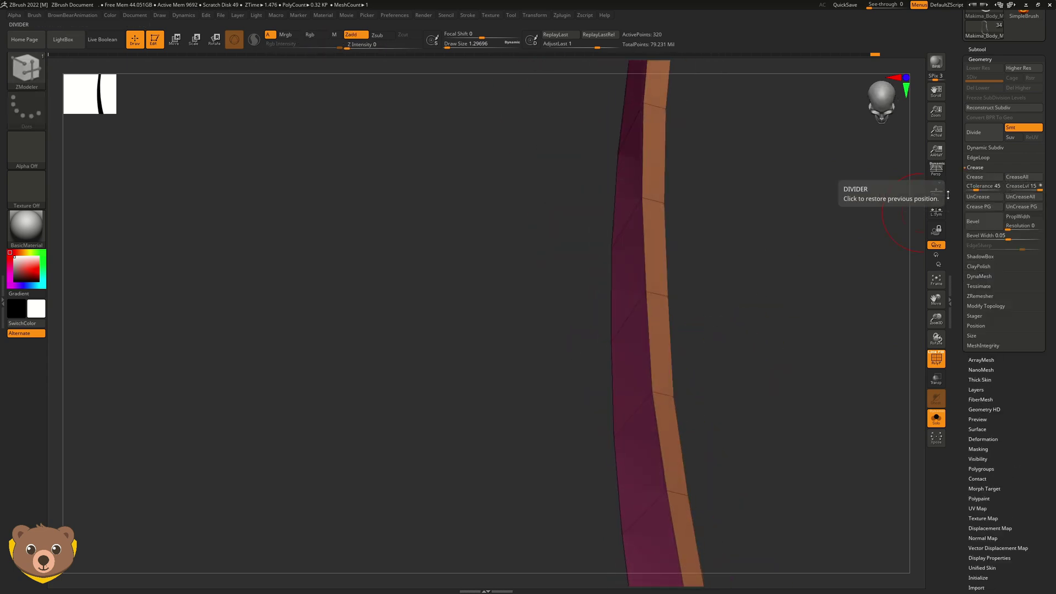
{"action": "left_click", "coordinate": [667, 395]}
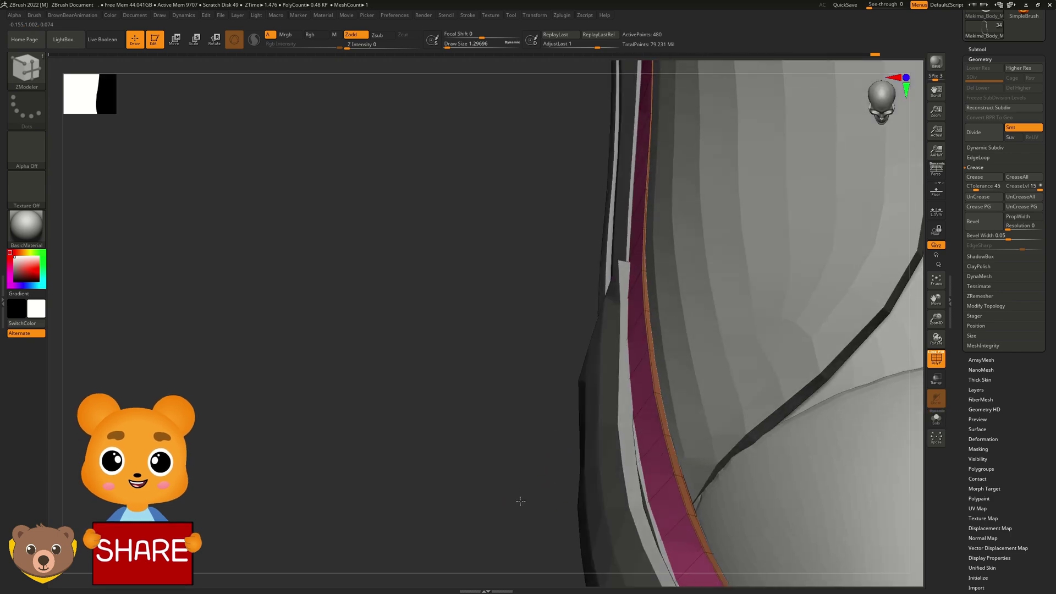
{"action": "left_click", "coordinate": [525, 430], "text": "alt"}
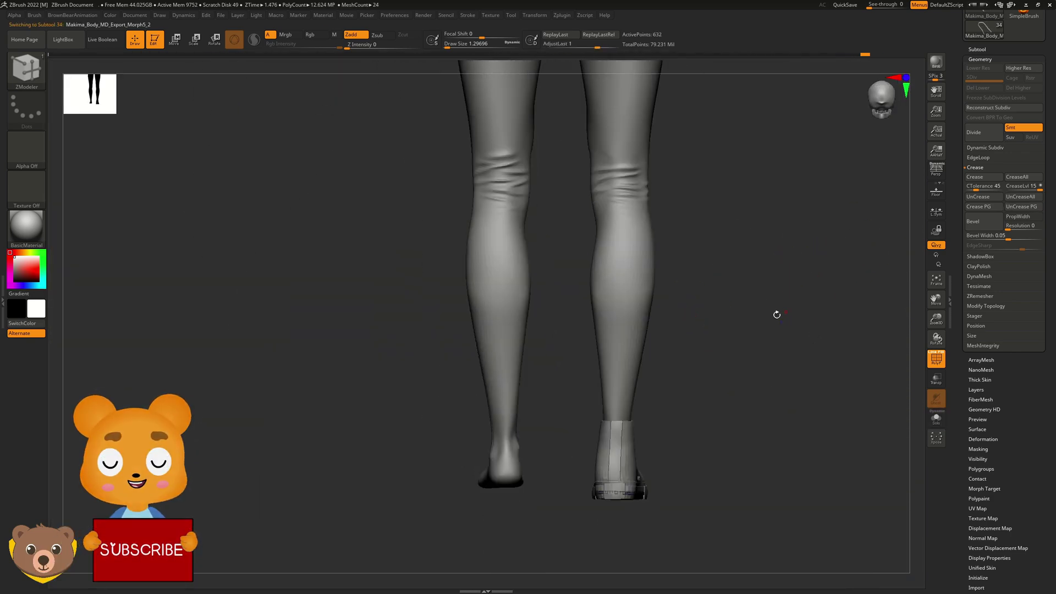
Check the border edges of the shoe's back strip and ankle panel, isolating the pieces as needed
{"action": "left_click_drag", "start_coordinate": [776, 314], "coordinate": [806, 293]}
{"action": "left_click", "coordinate": [483, 471], "text": "alt"}
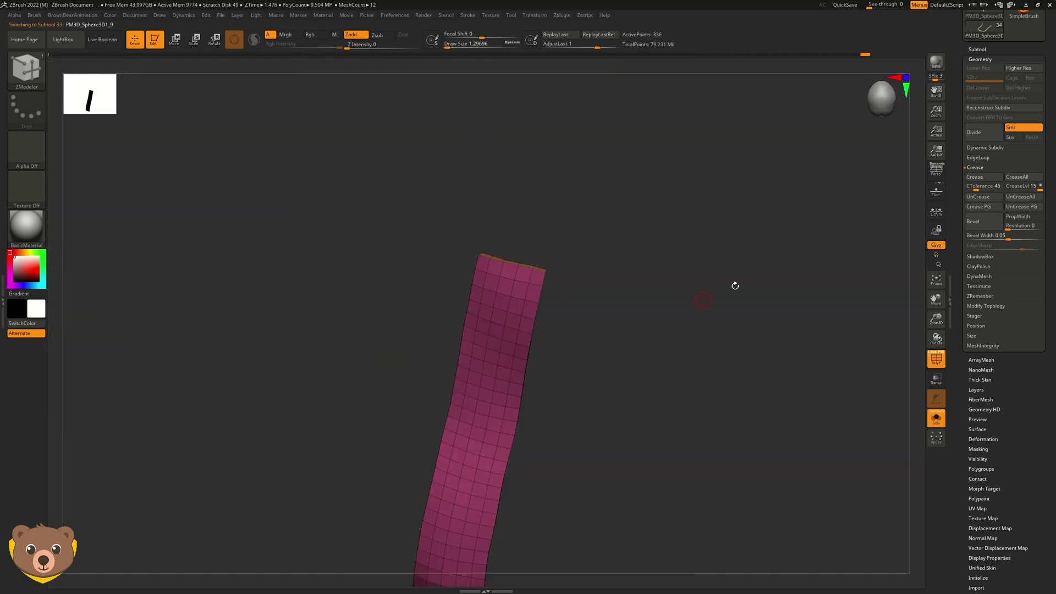
{"action": "left_click_drag", "start_coordinate": [734, 285], "coordinate": [558, 429]}
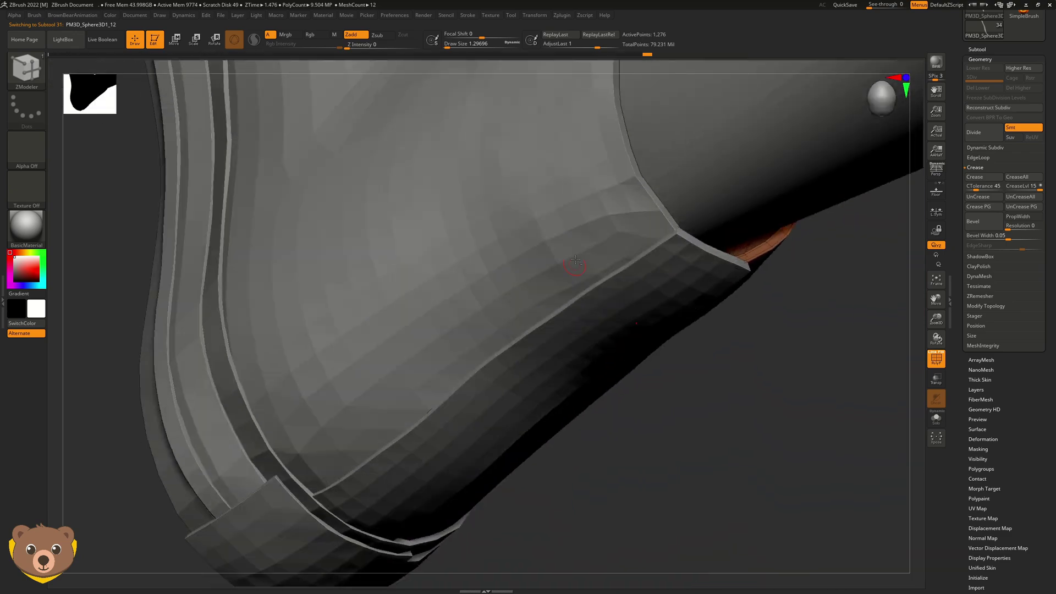
{"action": "left_click_drag", "start_coordinate": [715, 385], "coordinate": [687, 340]}
{"action": "key", "text": "shift+s"}
{"action": "key", "text": "shift+s"}
Isolate the heel patch to add supporting edge loops around its border, and select the toe bumper band
{"action": "left_click", "coordinate": [698, 455], "text": "alt"}
{"action": "key", "text": "shift+s"}
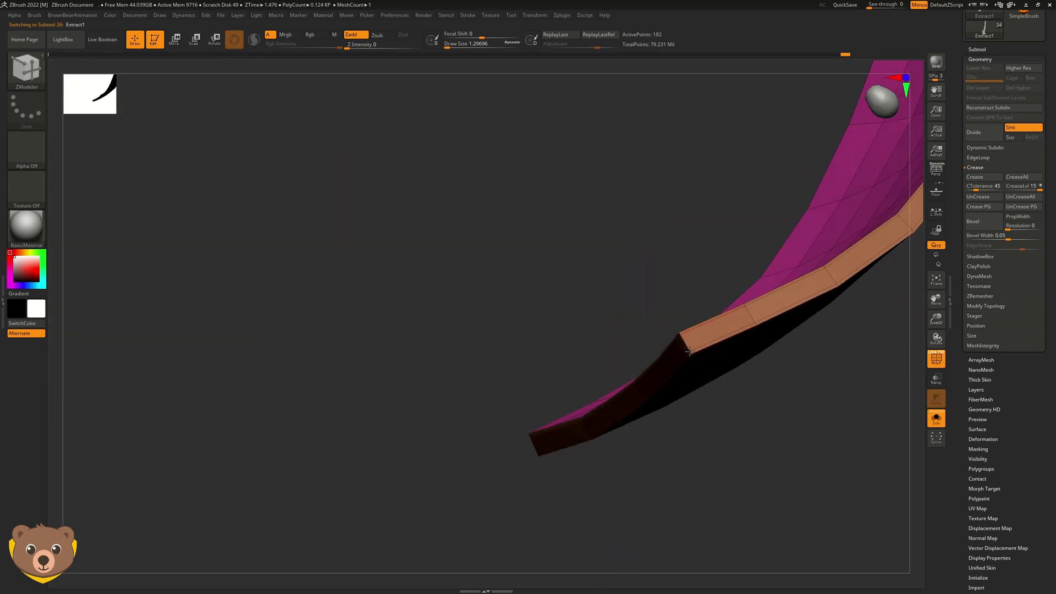
{"action": "key", "text": "shift+s"}
{"action": "middle_click_drag", "start_coordinate": [690, 351], "coordinate": [759, 382]}
{"action": "left_click", "coordinate": [762, 363], "text": "alt"}
{"action": "middle_click_drag", "start_coordinate": [764, 341], "coordinate": [642, 486]}
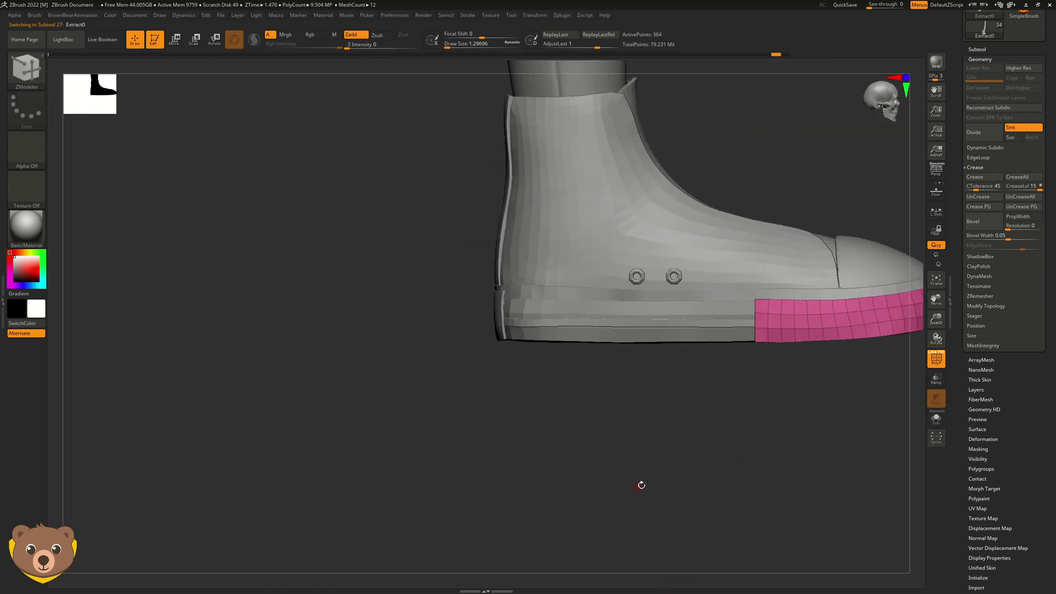
Insert Eyelet Type02 meshes and arrange them in rows along both lacing edges of the shoe upper
{"action": "key", "text": "b"}
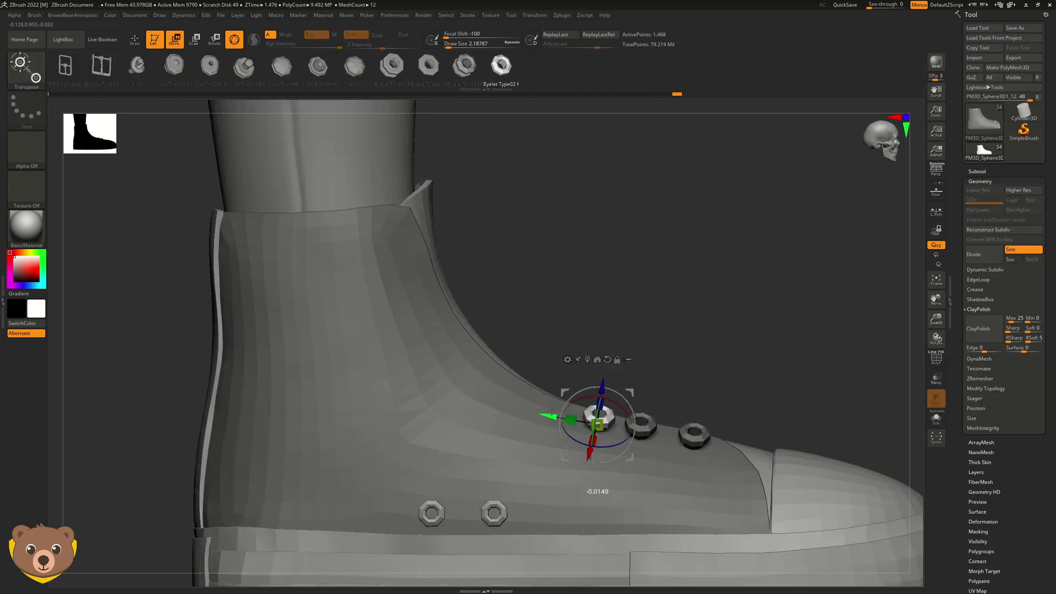
{"action": "middle_click_drag", "start_coordinate": [552, 410], "coordinate": [552, 422]}
{"action": "middle_click_drag", "start_coordinate": [574, 471], "coordinate": [510, 414]}
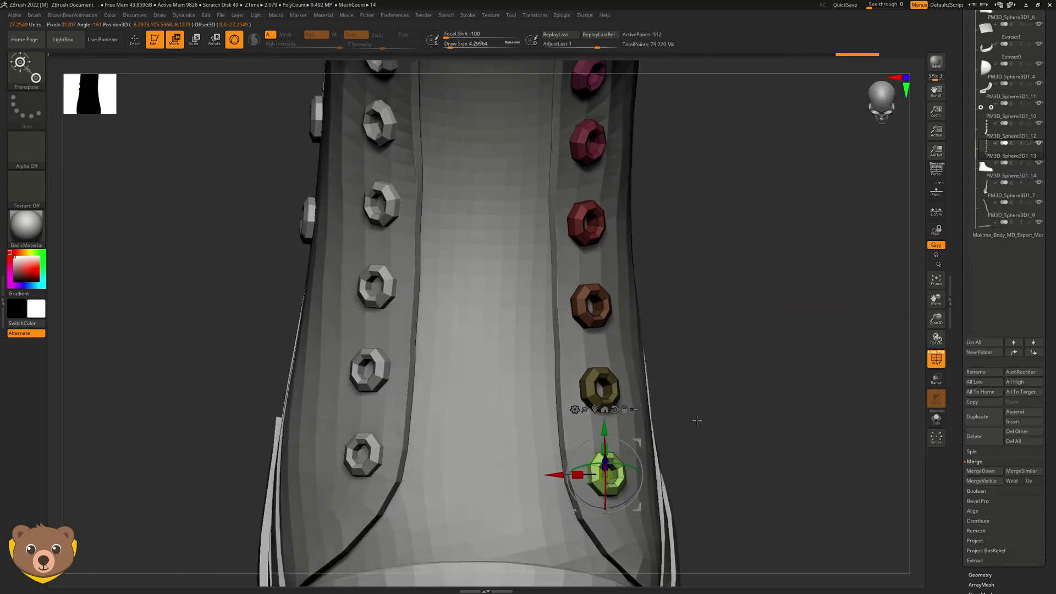
{"action": "mouse_move", "coordinate": [715, 352]}
{"action": "middle_mouse_down"}
{"action": "mouse_move", "coordinate": [757, 323]}
{"action": "mouse_move", "coordinate": [628, 400]}
{"action": "mouse_move", "coordinate": [794, 247]}
{"action": "mouse_move", "coordinate": [743, 224]}
{"action": "mouse_move", "coordinate": [627, 340]}
{"action": "mouse_move", "coordinate": [759, 283]}
{"action": "middle_mouse_up"}
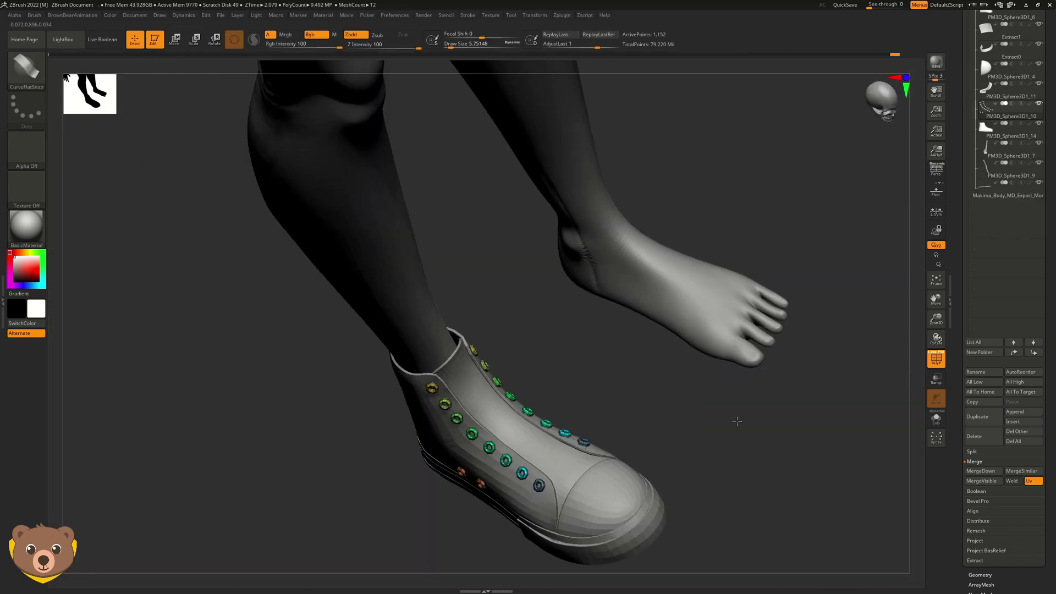
Draw a flat lace strip with the CurveFlatSnap brush across the pair of eyelets nearest the toe
{"action": "middle_click_drag", "start_coordinate": [737, 422], "coordinate": [585, 481]}
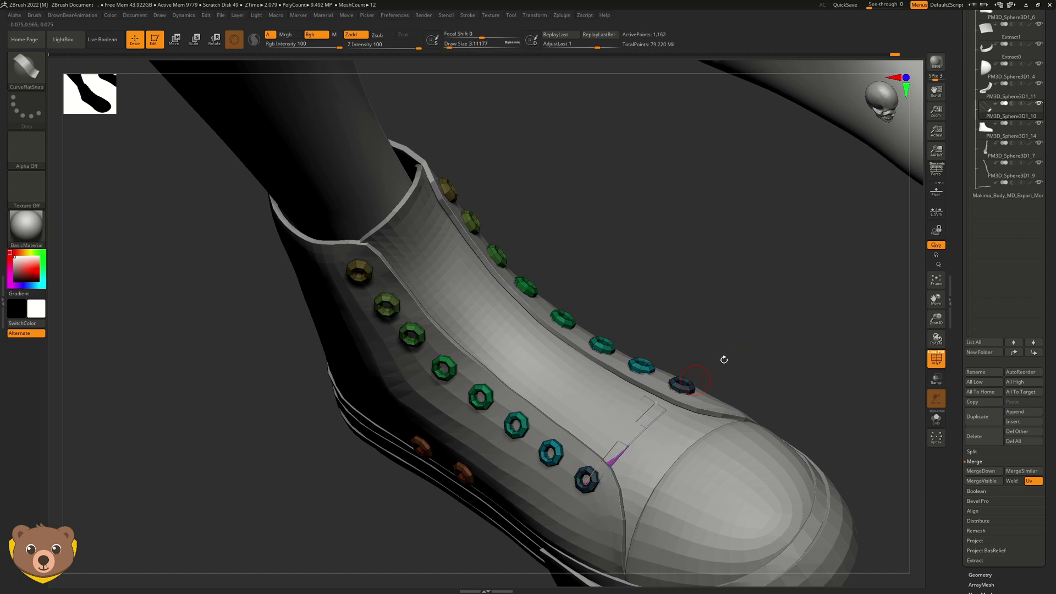
{"action": "middle_click_drag", "start_coordinate": [724, 360], "coordinate": [751, 360]}
{"action": "key", "text": "s"}
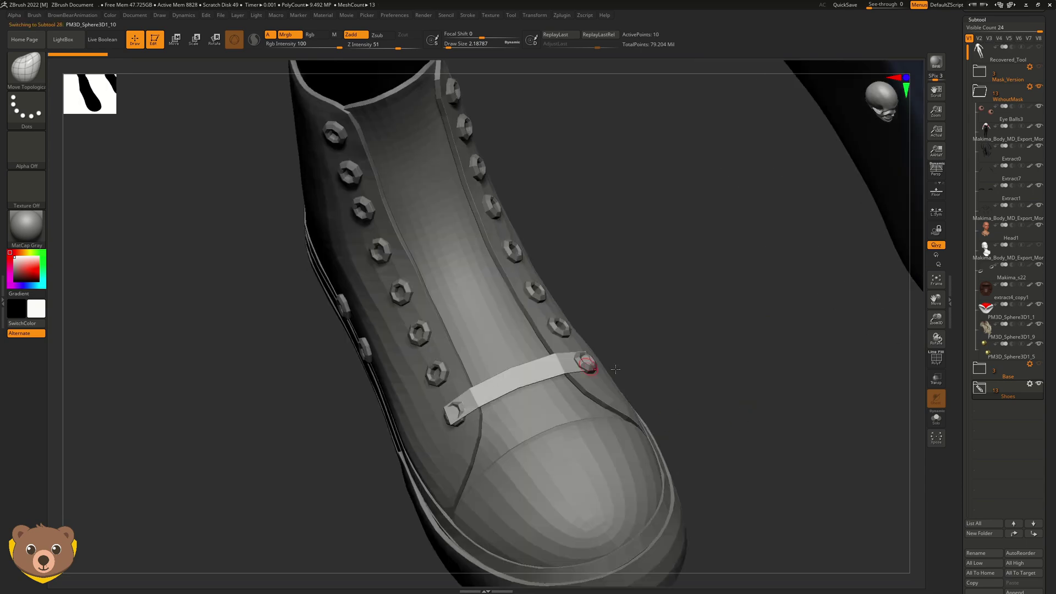
Isolate the first lace strip and shape its ends down into the pair of eyelets nearest the toe
{"action": "key", "text": "shift+f"}
{"action": "mouse_move", "coordinate": [732, 367]}
{"action": "middle_mouse_down"}
{"action": "mouse_move", "coordinate": [476, 373]}
{"action": "mouse_move", "coordinate": [643, 355]}
{"action": "middle_mouse_up"}
{"action": "key", "text": "ctrl"}
{"action": "key", "text": "ctrl+shift+s"}
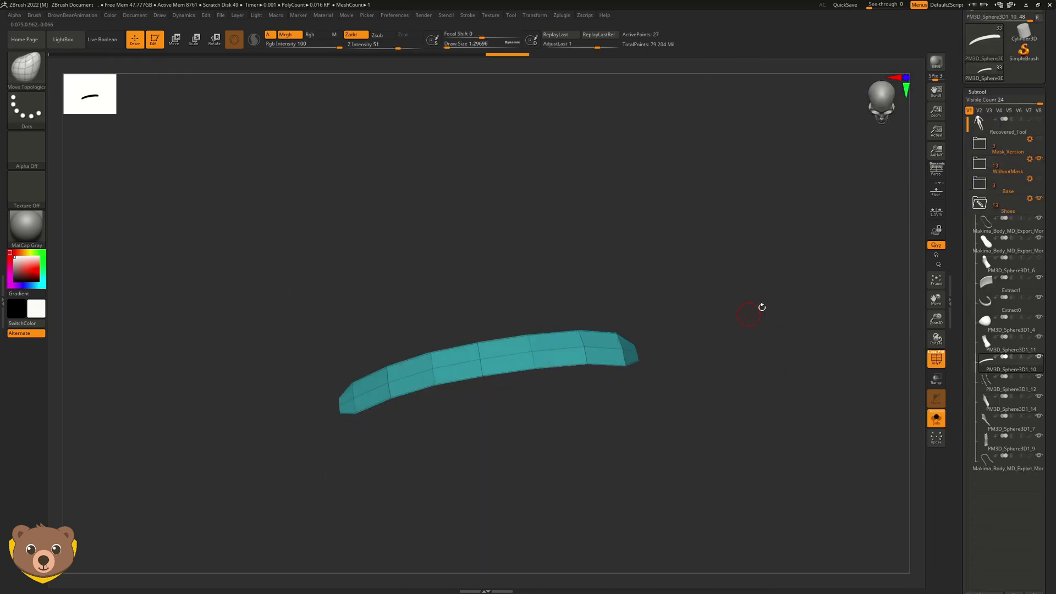
{"action": "middle_click_drag", "start_coordinate": [684, 266], "coordinate": [578, 286]}
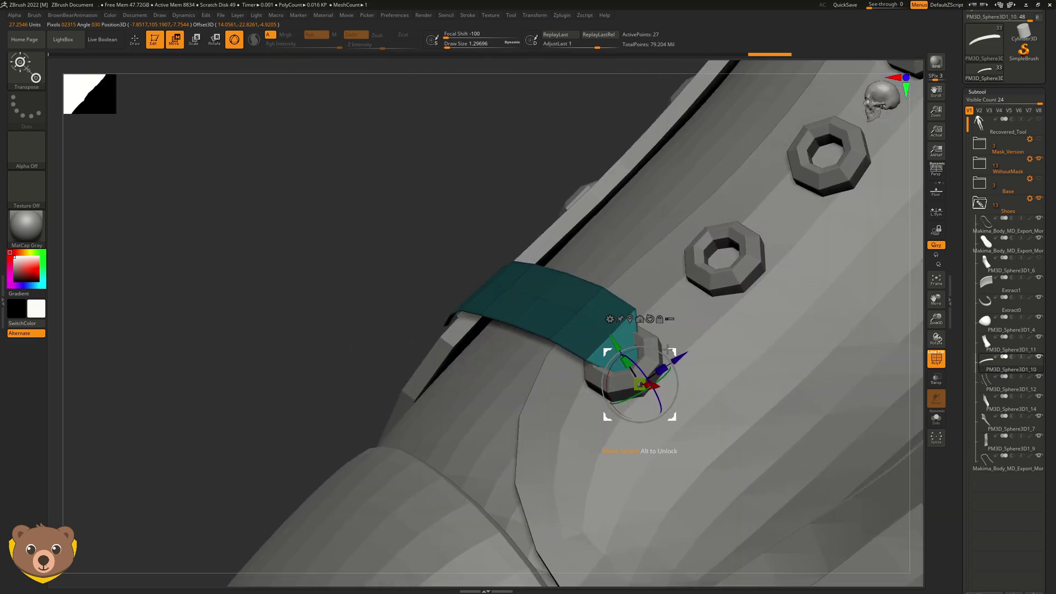
{"action": "mouse_move", "coordinate": [668, 350]}
{"action": "middle_mouse_down"}
{"action": "mouse_move", "coordinate": [804, 351]}
{"action": "mouse_move", "coordinate": [560, 382]}
{"action": "mouse_move", "coordinate": [572, 284]}
{"action": "mouse_move", "coordinate": [805, 385]}
{"action": "mouse_move", "coordinate": [566, 366]}
{"action": "mouse_move", "coordinate": [708, 447]}
{"action": "mouse_move", "coordinate": [684, 318]}
{"action": "mouse_move", "coordinate": [507, 342]}
{"action": "mouse_move", "coordinate": [685, 384]}
{"action": "middle_mouse_up"}
{"action": "key", "text": "q"}
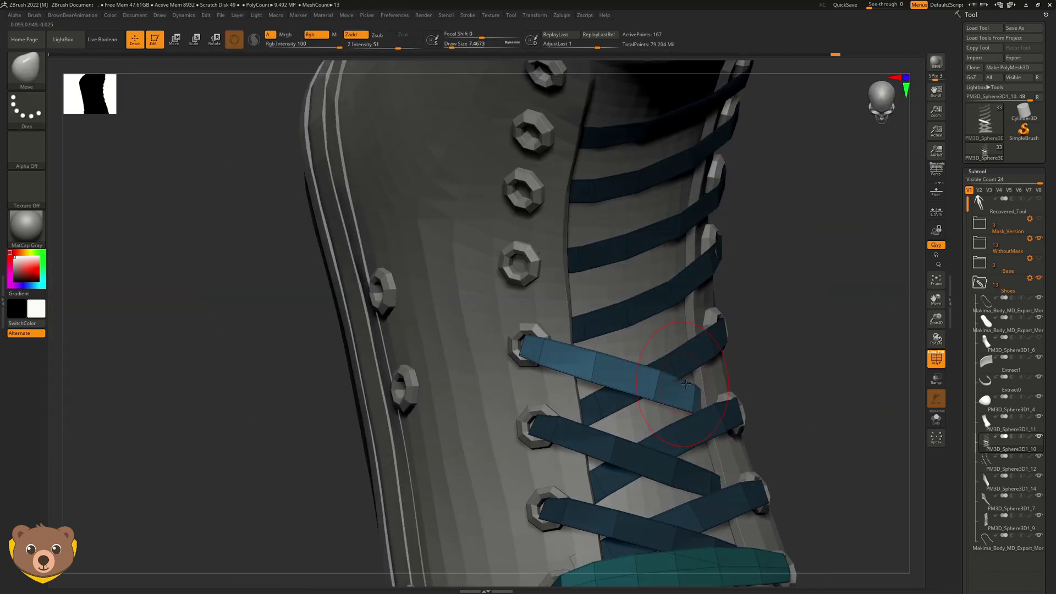
Position and bend the crossing lace strips on the lower eyelets so they pass over the opposite strips
{"action": "key", "text": "q"}
{"action": "mouse_move", "coordinate": [597, 329]}
{"action": "middle_mouse_down"}
{"action": "mouse_move", "coordinate": [770, 377]}
{"action": "mouse_move", "coordinate": [745, 354]}
{"action": "mouse_move", "coordinate": [687, 379]}
{"action": "mouse_move", "coordinate": [662, 375]}
{"action": "mouse_move", "coordinate": [778, 364]}
{"action": "middle_mouse_up"}
{"action": "key", "text": "q"}
{"action": "mouse_move", "coordinate": [621, 317]}
{"action": "middle_mouse_down"}
{"action": "mouse_move", "coordinate": [894, 297]}
{"action": "mouse_move", "coordinate": [922, 354]}
{"action": "middle_mouse_up"}
{"action": "left_click", "coordinate": [936, 418]}
{"action": "left_click", "coordinate": [936, 418]}
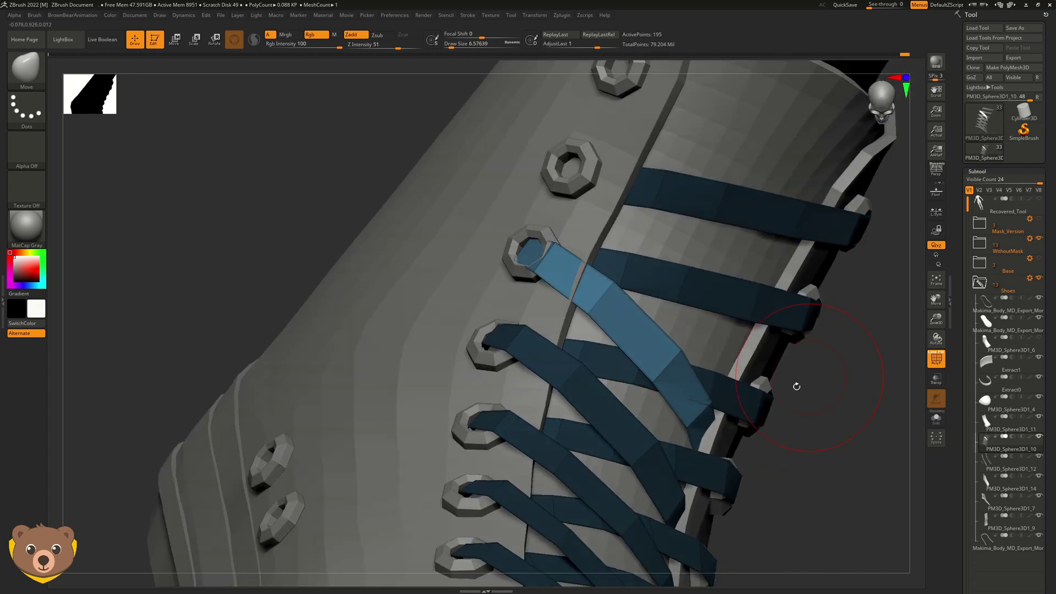
Continue the crossing lace strips up to the upper eyelets, moving each one into place over the tongue
{"action": "middle_click_drag", "start_coordinate": [794, 385], "coordinate": [694, 383]}
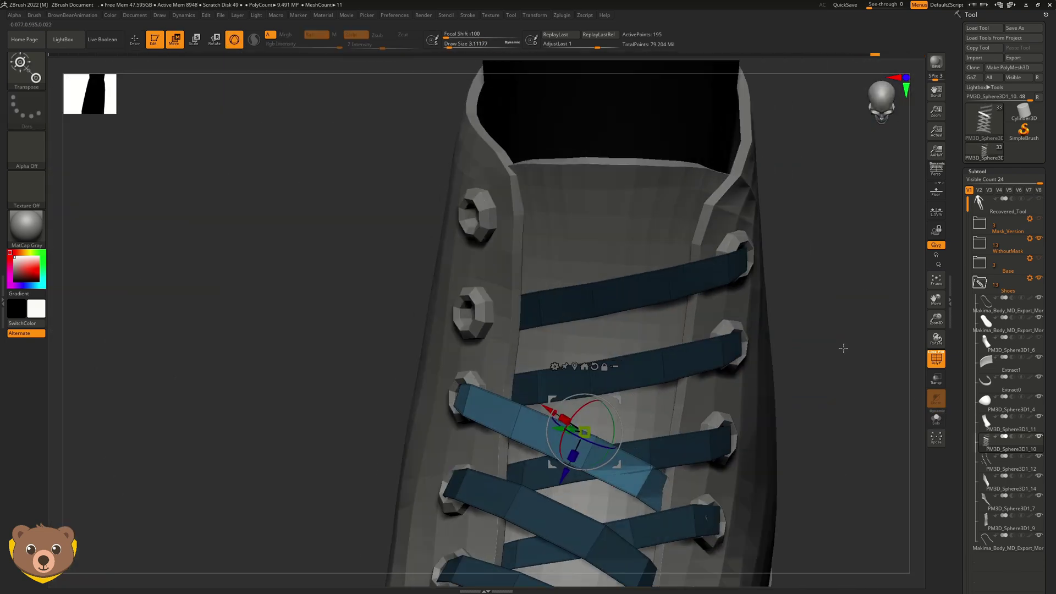
{"action": "key", "text": "q"}
{"action": "mouse_move", "coordinate": [784, 297]}
{"action": "middle_mouse_down"}
{"action": "mouse_move", "coordinate": [719, 448]}
{"action": "mouse_move", "coordinate": [719, 264]}
{"action": "mouse_move", "coordinate": [710, 385]}
{"action": "mouse_move", "coordinate": [747, 396]}
{"action": "middle_mouse_up"}
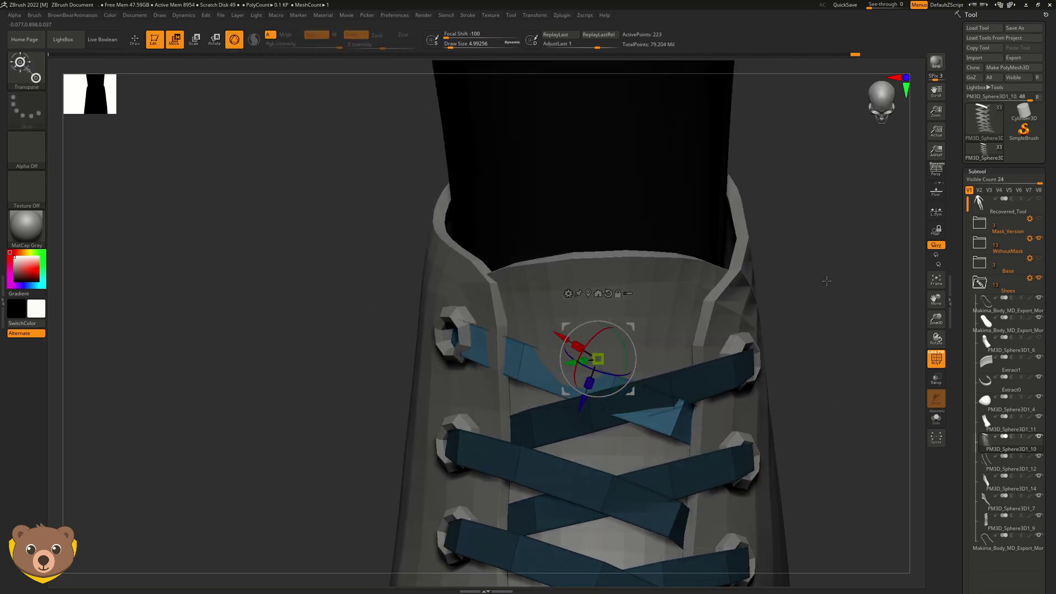
{"action": "middle_click_drag", "start_coordinate": [685, 464], "coordinate": [710, 248]}
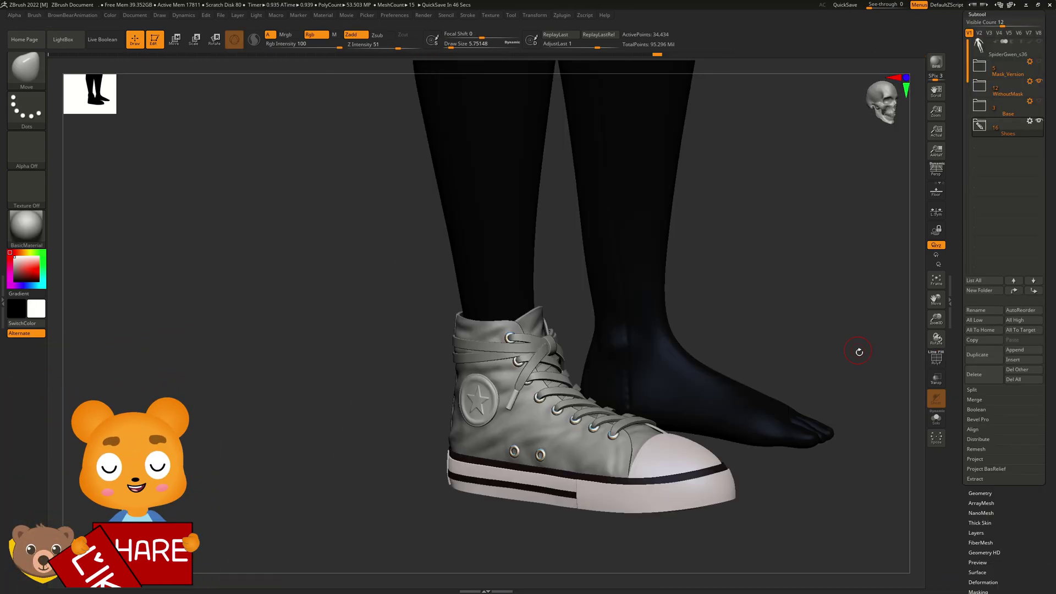
Sculpt cloth folds into the shoe upper's side panel with the Standard brush at Z Intensity 25
{"action": "middle_click_drag", "start_coordinate": [859, 352], "coordinate": [833, 523]}
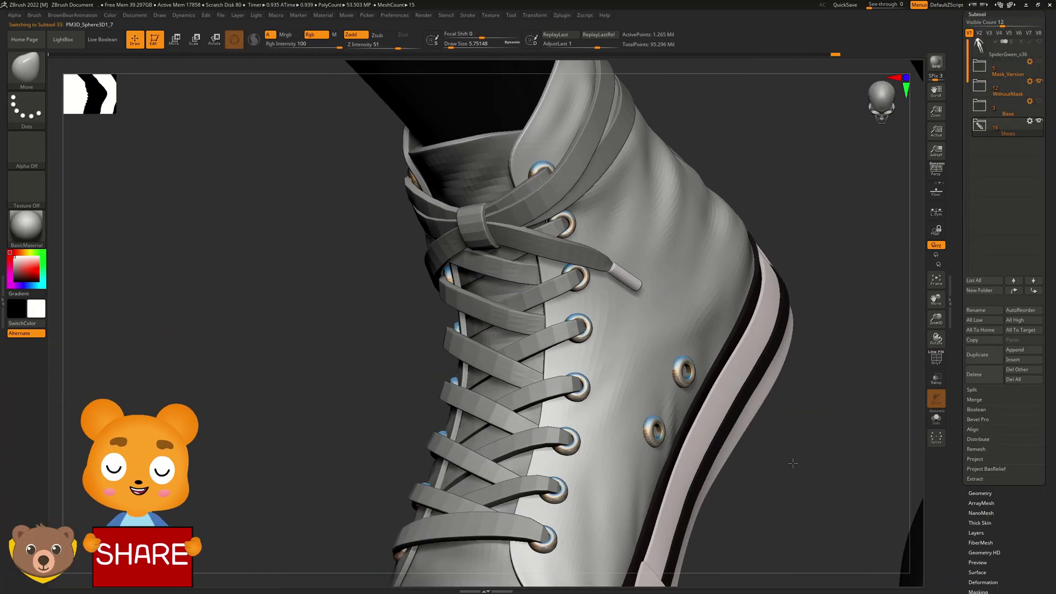
{"action": "key", "text": "b"}
{"action": "key", "text": "s"}
{"action": "key", "text": "t"}
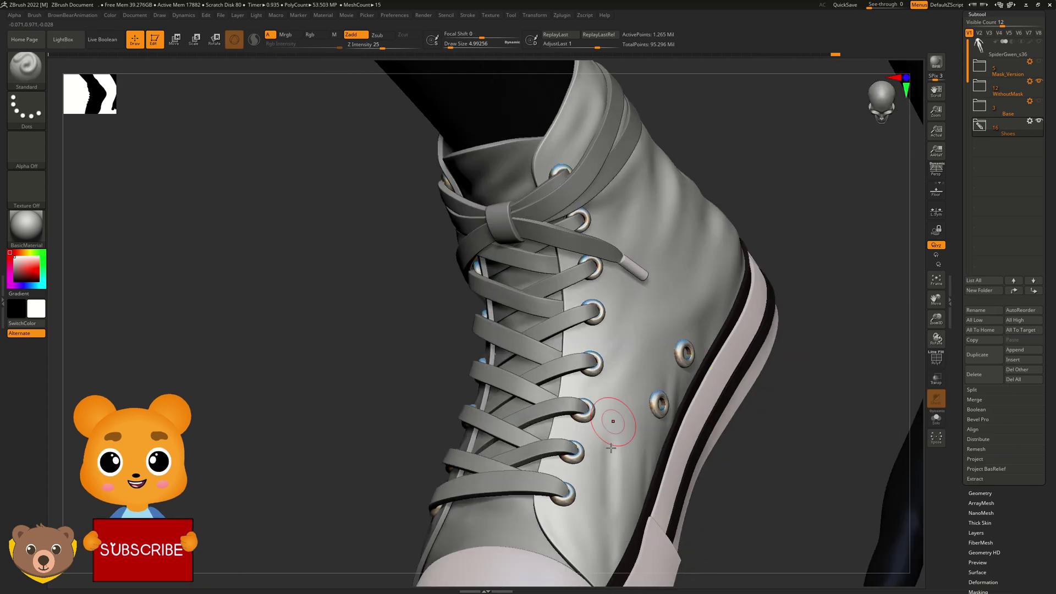
{"action": "middle_click_drag", "start_coordinate": [622, 503], "coordinate": [665, 452]}
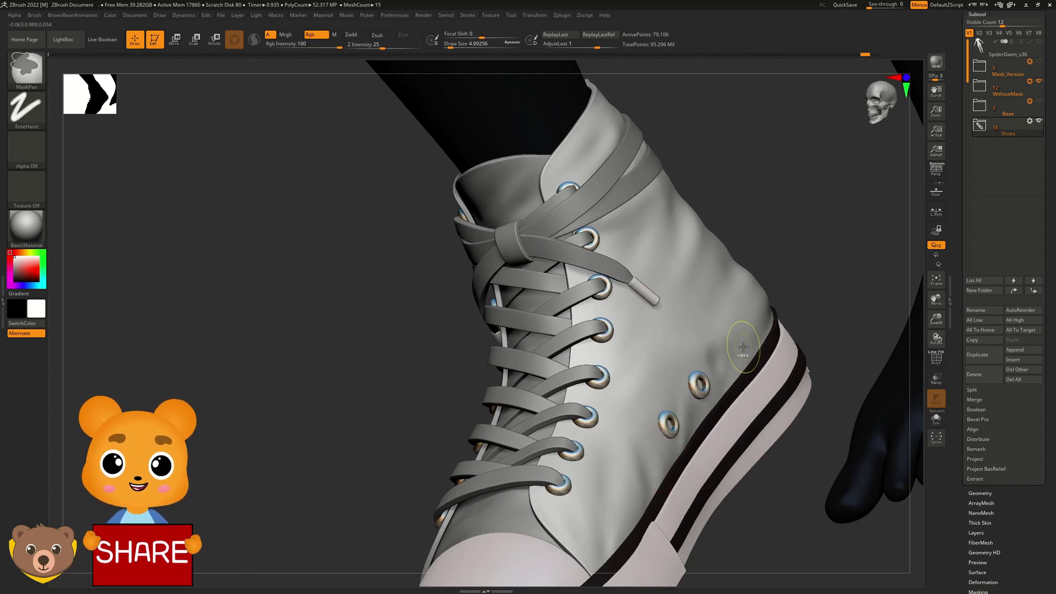
Refine and smooth the fabric folds around the heel, ankle and side ventilation eyelets
{"action": "middle_click_drag", "start_coordinate": [735, 332], "coordinate": [707, 344]}
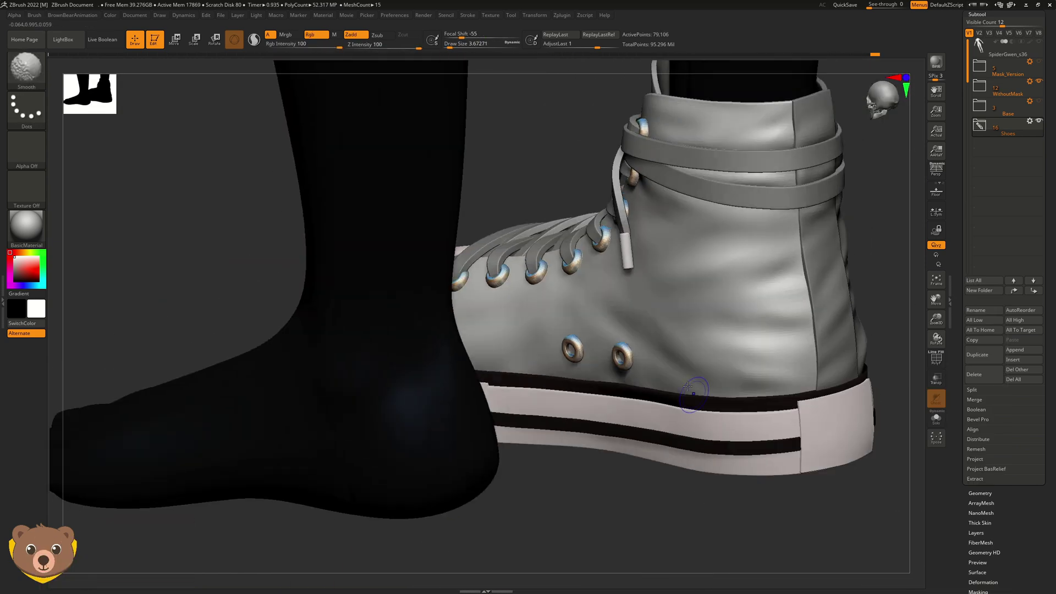
{"action": "middle_click_drag", "start_coordinate": [661, 368], "coordinate": [707, 377]}
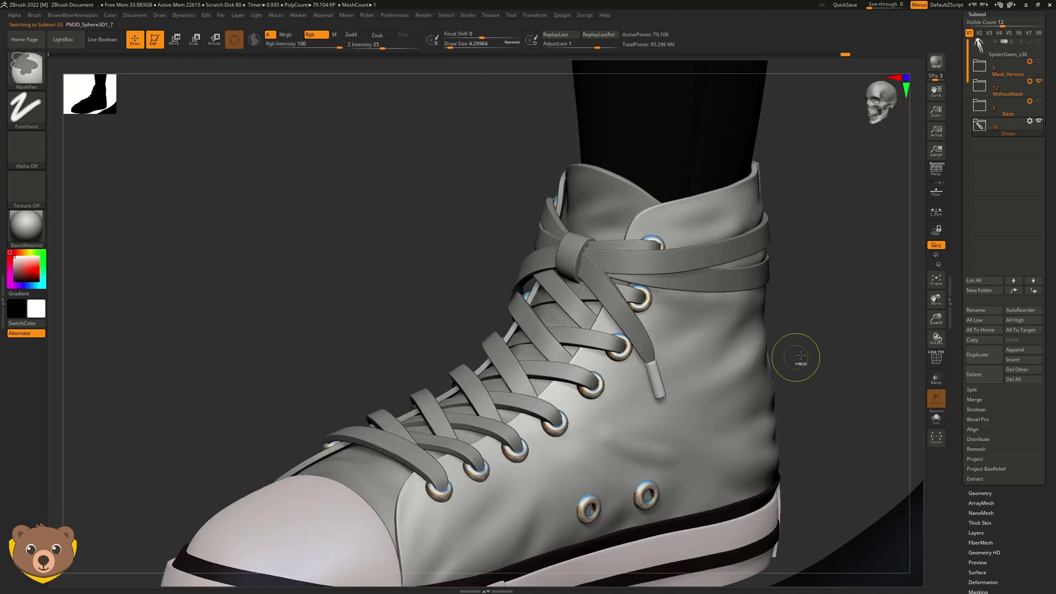
{"action": "mouse_move", "coordinate": [682, 465]}
{"action": "middle_mouse_down"}
{"action": "mouse_move", "coordinate": [718, 425]}
{"action": "mouse_move", "coordinate": [688, 454]}
{"action": "mouse_move", "coordinate": [689, 466]}
{"action": "middle_mouse_up"}
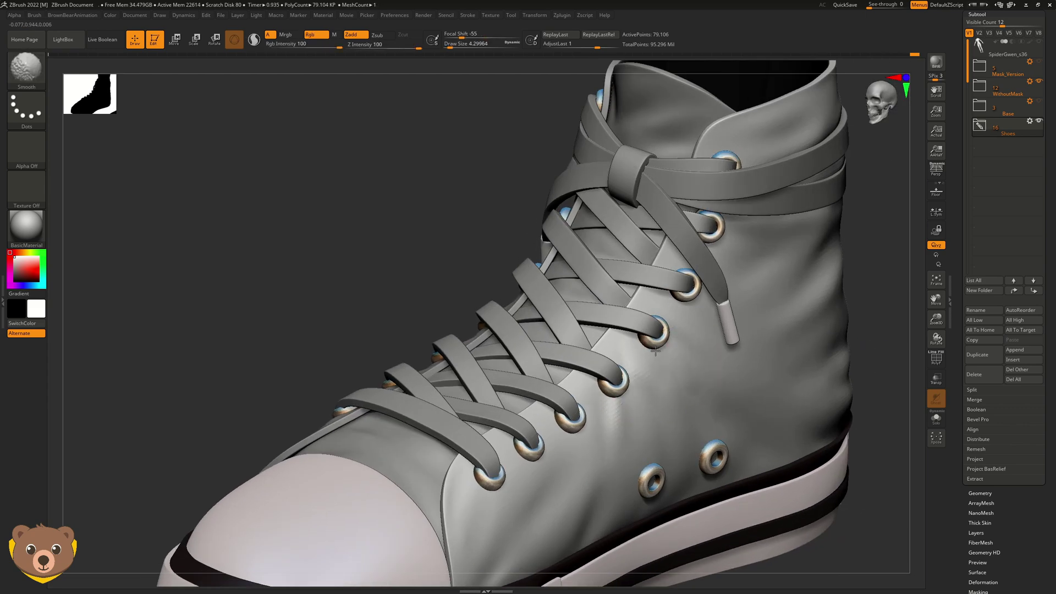
{"action": "middle_click_drag", "start_coordinate": [656, 351], "coordinate": [685, 340]}
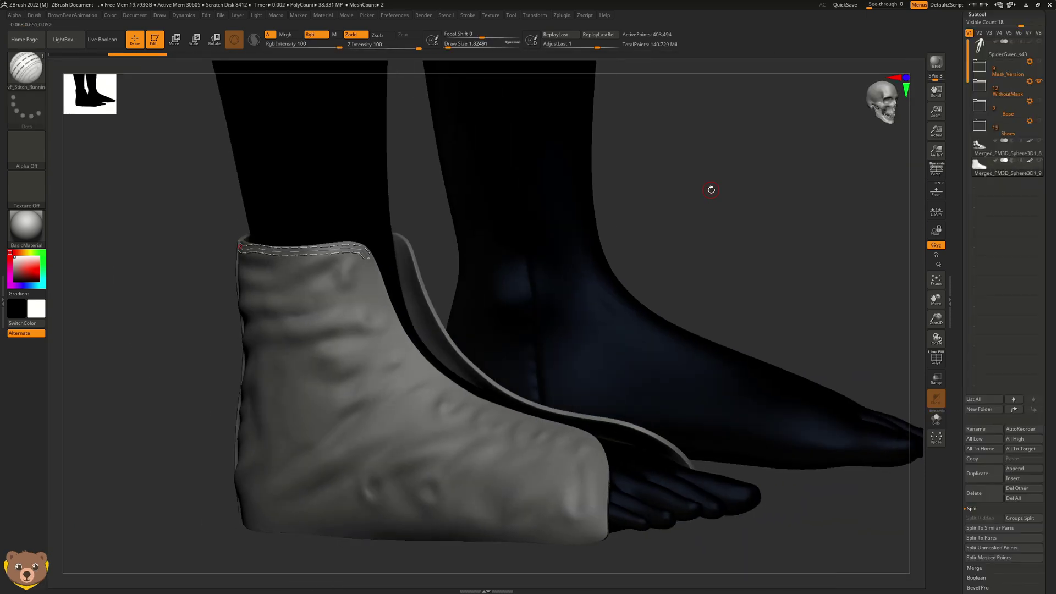
Run double stitch lines along the upper's collar, lacing edges, back strip and side seams with the stitch brush
{"action": "mouse_move", "coordinate": [712, 190]}
{"action": "left_mouse_down"}
{"action": "mouse_move", "coordinate": [271, 236]}
{"action": "mouse_move", "coordinate": [561, 222]}
{"action": "left_mouse_up"}
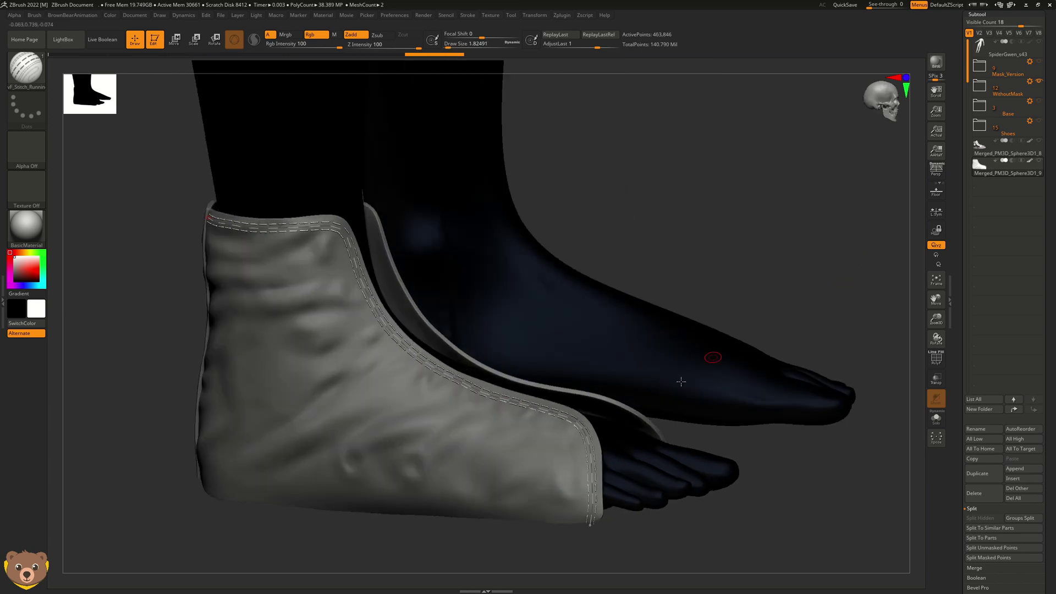
{"action": "left_click", "coordinate": [1039, 141]}
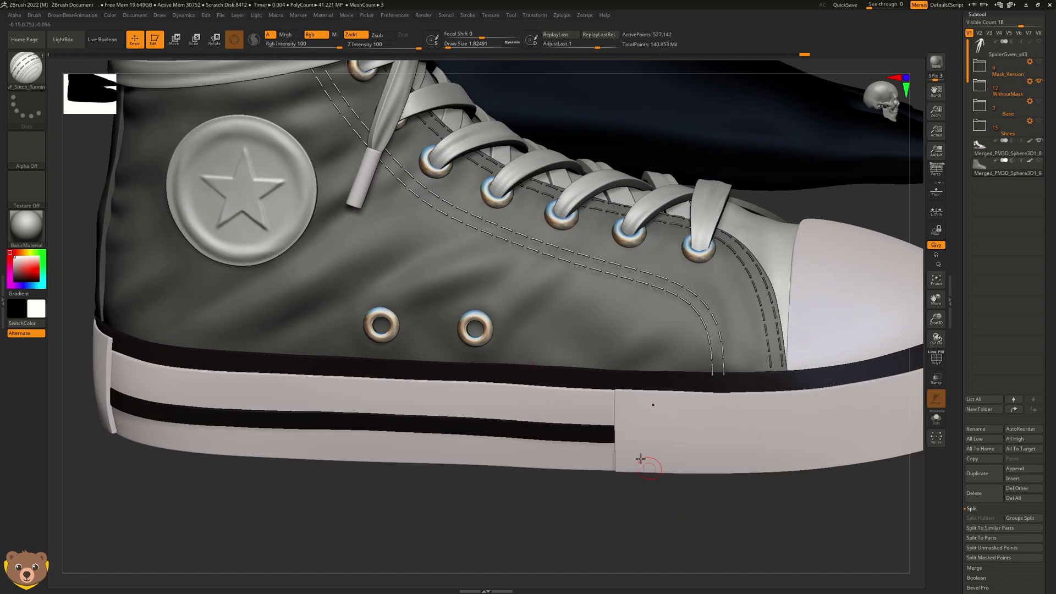
{"action": "left_click", "coordinate": [514, 381], "text": "alt"}
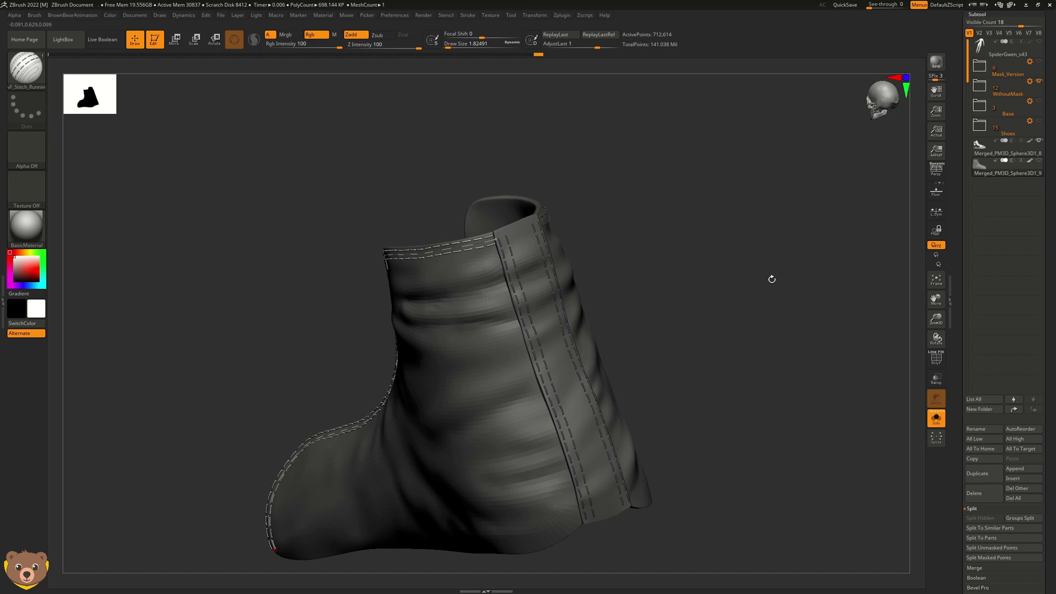
{"action": "left_click_drag", "start_coordinate": [771, 278], "coordinate": [663, 212]}
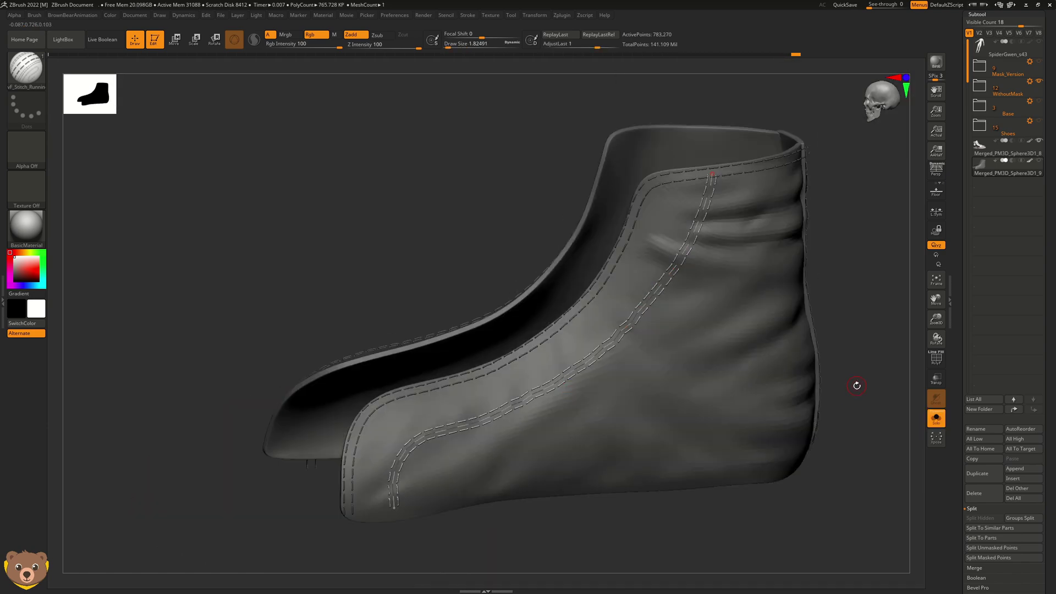
{"action": "left_click", "coordinate": [394, 513], "text": "ctrl+shift"}
{"action": "left_click", "coordinate": [394, 513], "text": "ctrl+shift"}
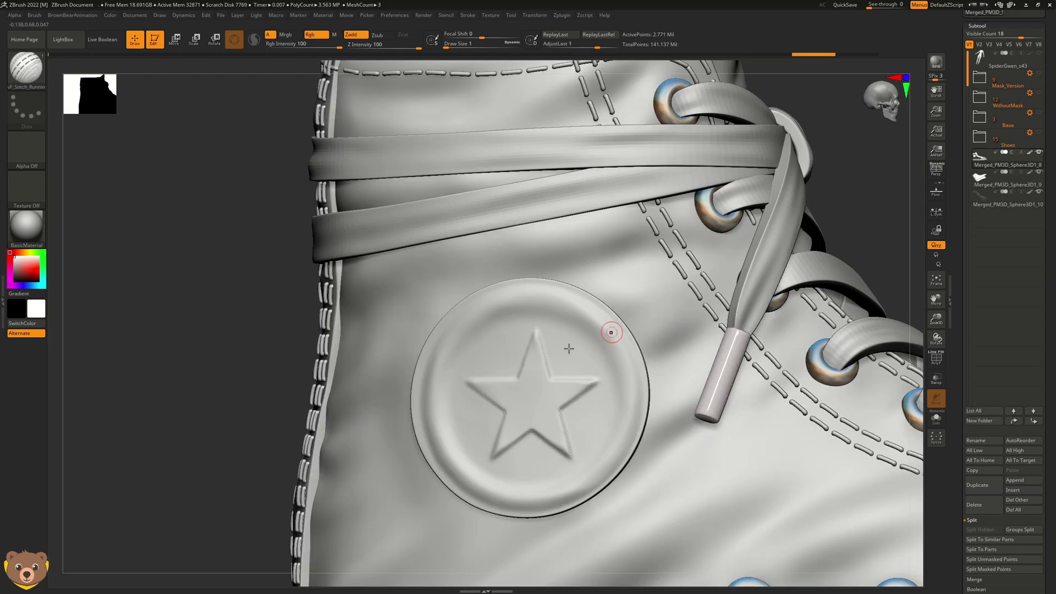
Set the draw size to 1 and run a double ring of stitches around the star badge's rim
{"action": "left_click", "coordinate": [441, 407]}
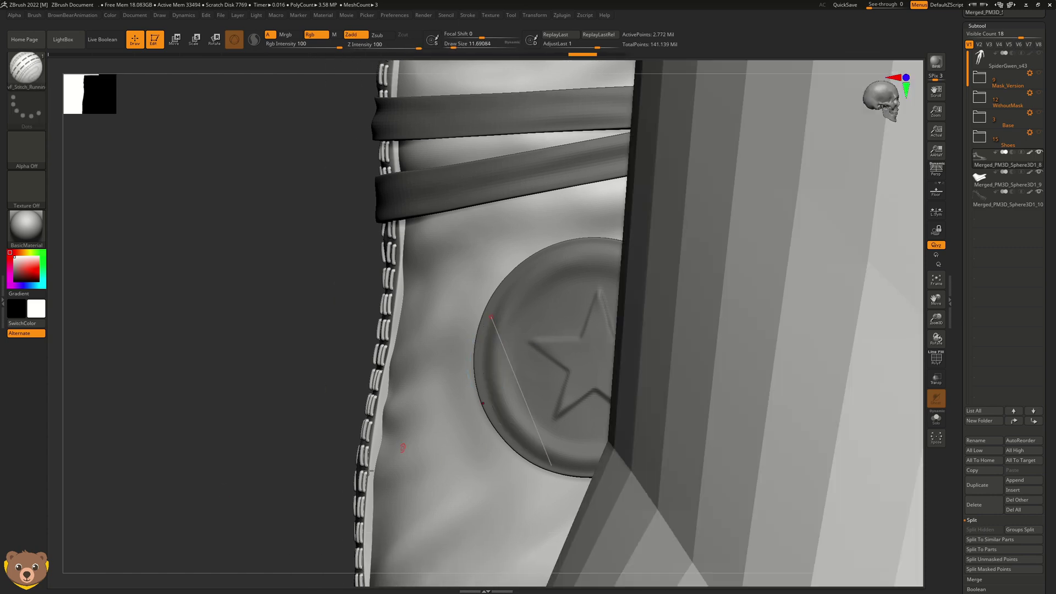
{"action": "key", "text": "s"}
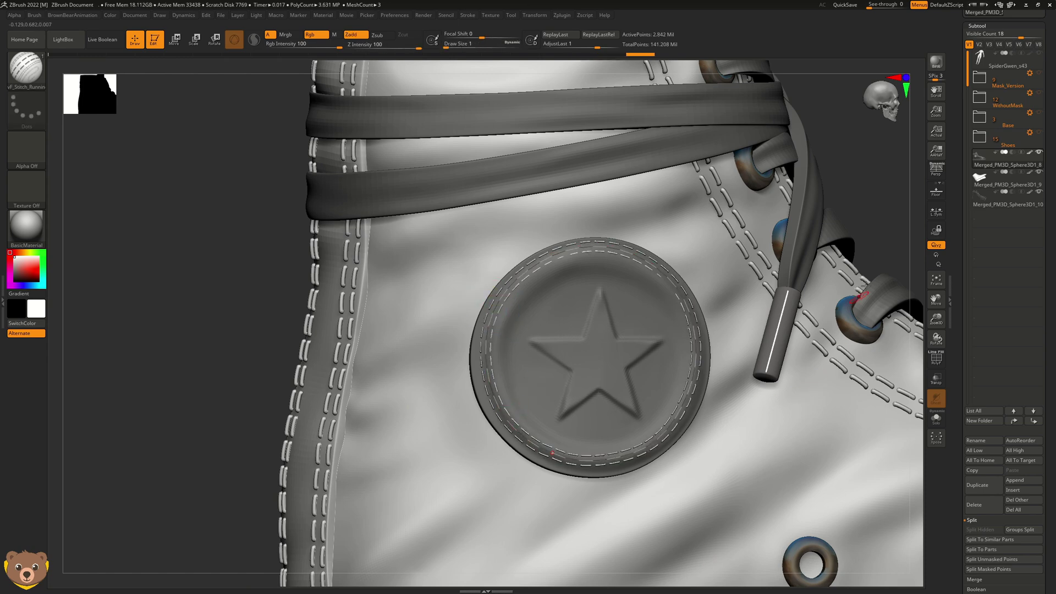
{"action": "scroll", "coordinate": [551, 513], "scroll_direction": "up", "scroll_amount": 3}
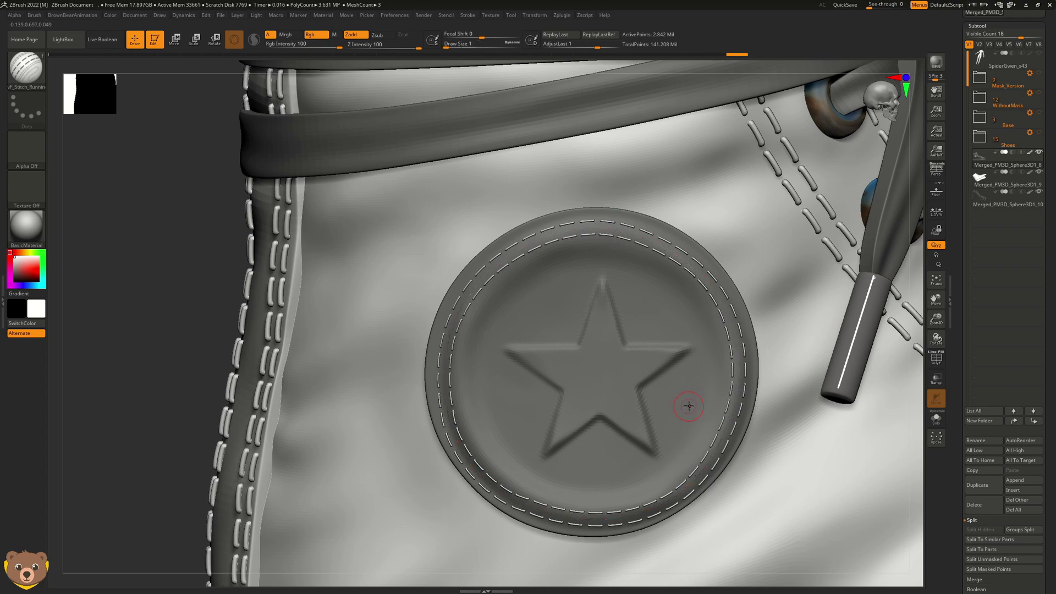
{"action": "scroll", "coordinate": [688, 406], "scroll_direction": "down", "scroll_amount": 5}
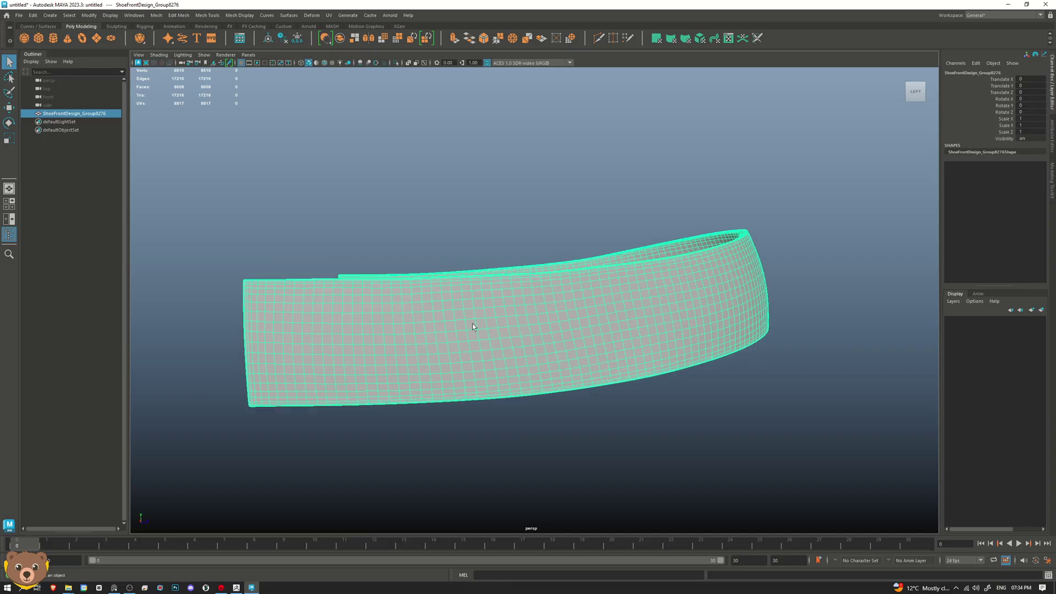
In Maya, delete the bevel face loops along the top and end edges of the ShoeFrontDesign band
{"action": "scroll", "coordinate": [473, 327], "scroll_direction": "up", "scroll_amount": 5}
{"action": "key", "text": "F11"}
{"action": "left_click_drag", "start_coordinate": [339, 306], "coordinate": [415, 318], "text": "alt"}
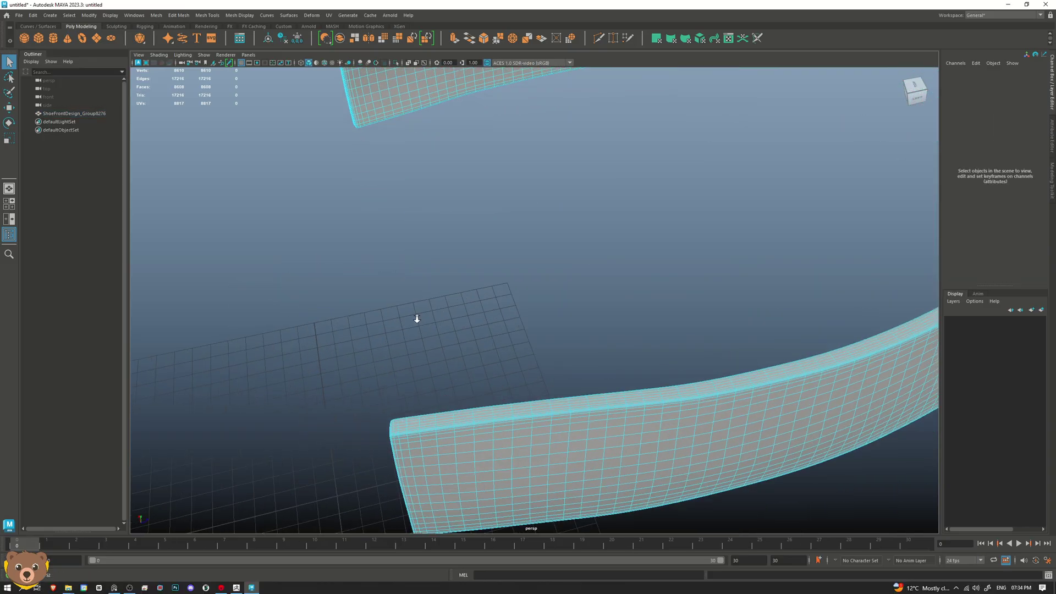
{"action": "scroll", "coordinate": [481, 384], "scroll_direction": "up", "scroll_amount": 8}
{"action": "left_click", "coordinate": [253, 253]}
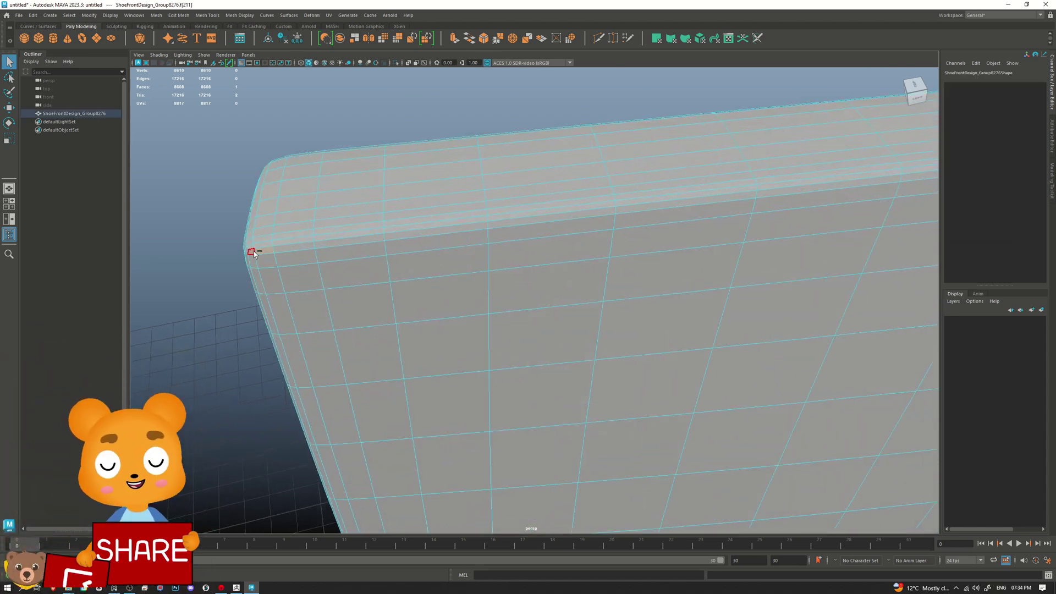
{"action": "key", "text": "Delete"}
{"action": "left_click", "coordinate": [253, 262]}
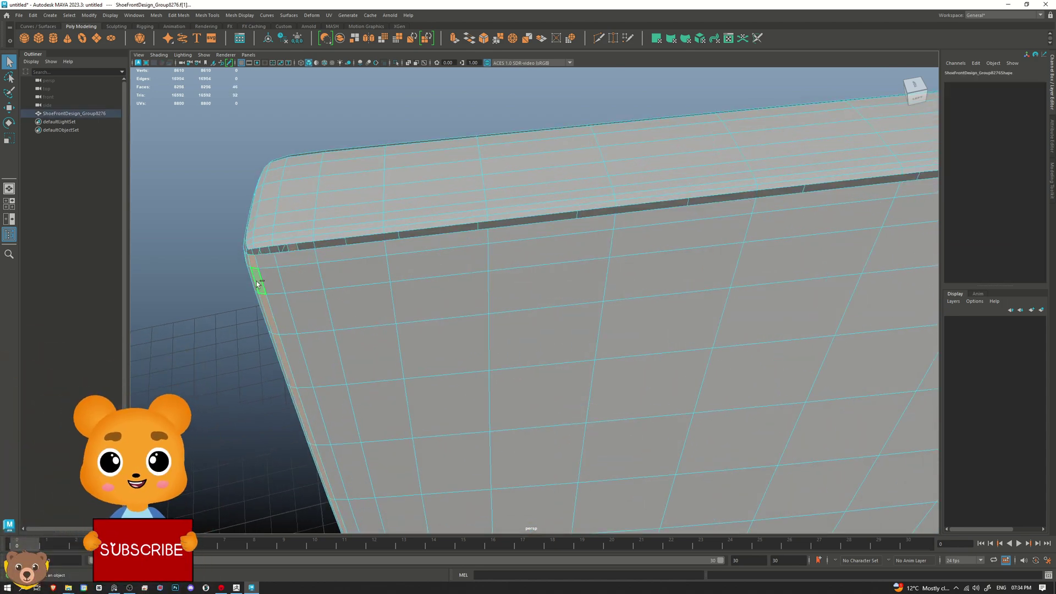
{"action": "key", "text": "Delete"}
Delete the faces forming the band's top thickness and the remaining rim around its open end
{"action": "scroll", "coordinate": [380, 306], "scroll_direction": "down", "scroll_amount": 3}
{"action": "left_click", "coordinate": [394, 259]}
{"action": "key", "text": "Delete"}
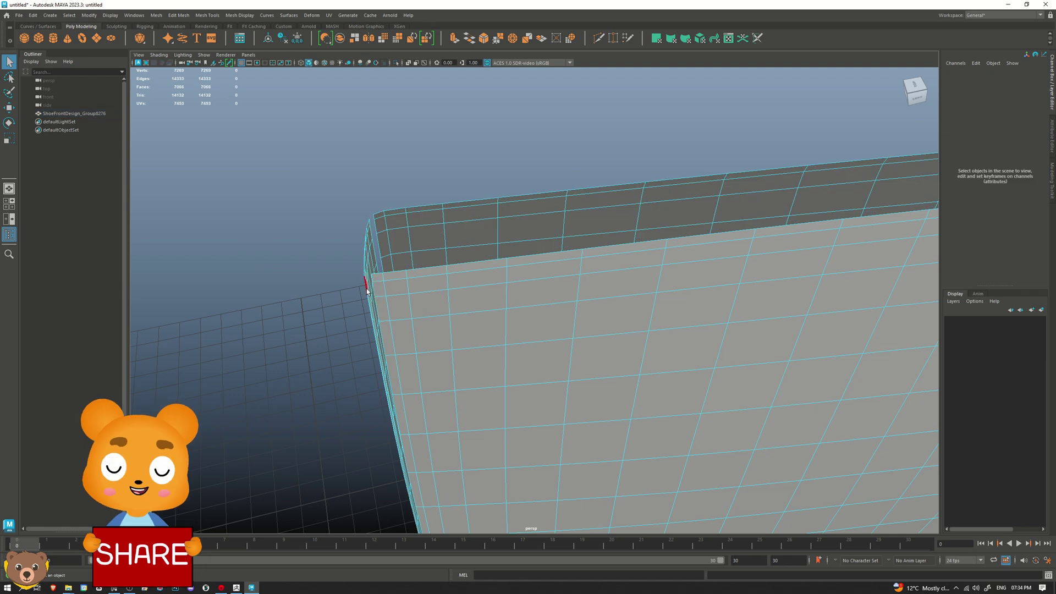
{"action": "left_click", "coordinate": [424, 235]}
{"action": "key", "text": "Delete"}
{"action": "left_click_drag", "start_coordinate": [495, 275], "coordinate": [535, 305], "text": "alt"}
{"action": "key", "text": "Delete"}
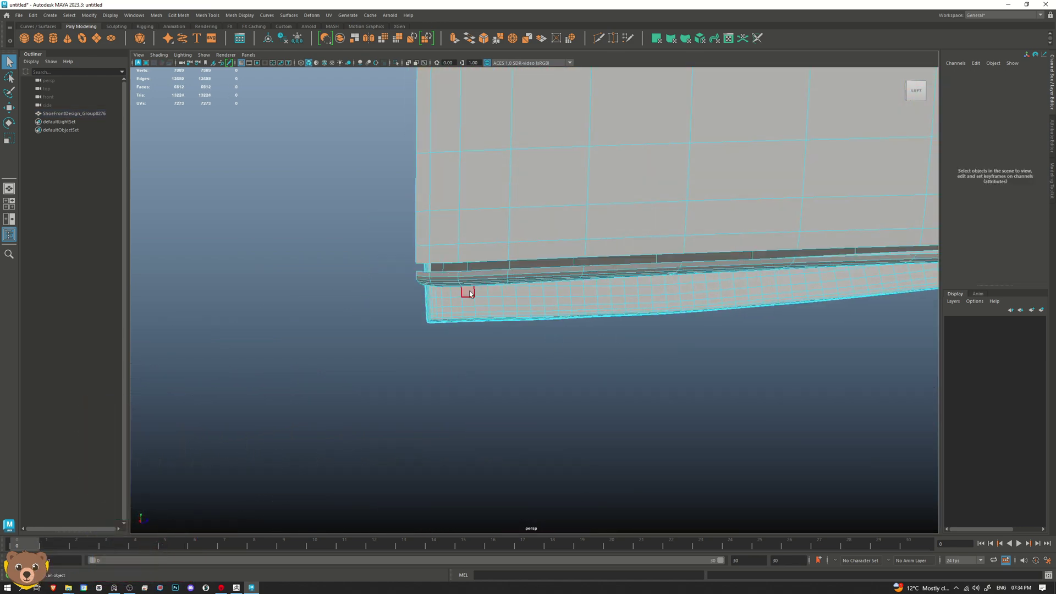
Clear the leftover lower rim and surplus lengthwise loops, reducing the band to a single outer surface
{"action": "left_click_drag", "start_coordinate": [465, 292], "coordinate": [520, 270], "text": "alt"}
{"action": "double_click", "coordinate": [658, 252]}
{"action": "key", "text": "Delete"}
{"action": "double_click", "coordinate": [649, 242]}
{"action": "key", "text": "Delete"}
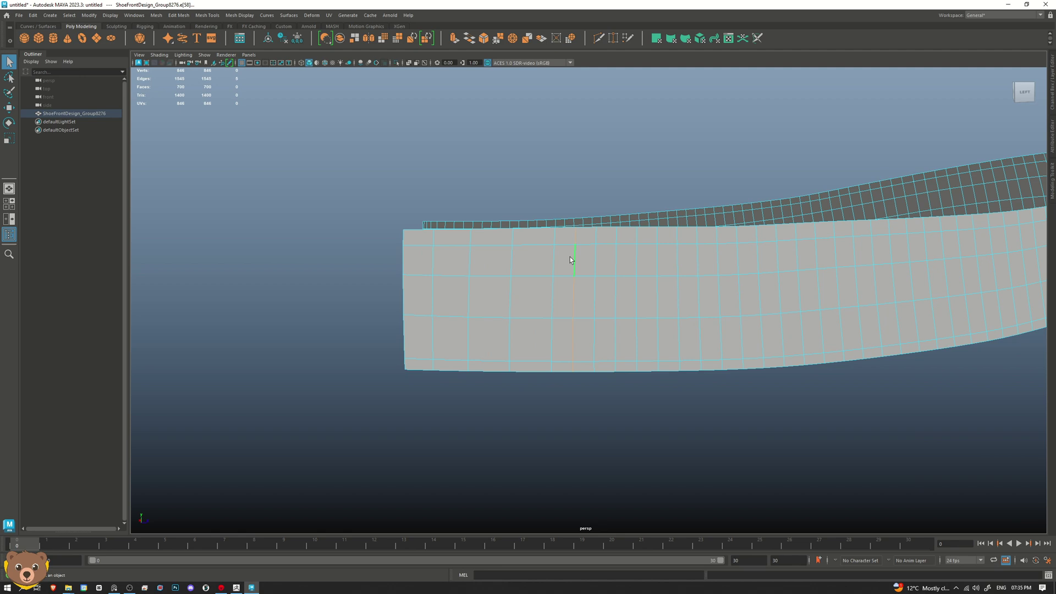
Delete alternate vertical edge loops along the band's first side to thin out its mesh
{"action": "left_click_drag", "start_coordinate": [569, 255], "coordinate": [458, 308], "text": "alt"}
{"action": "left_click", "coordinate": [453, 303]}
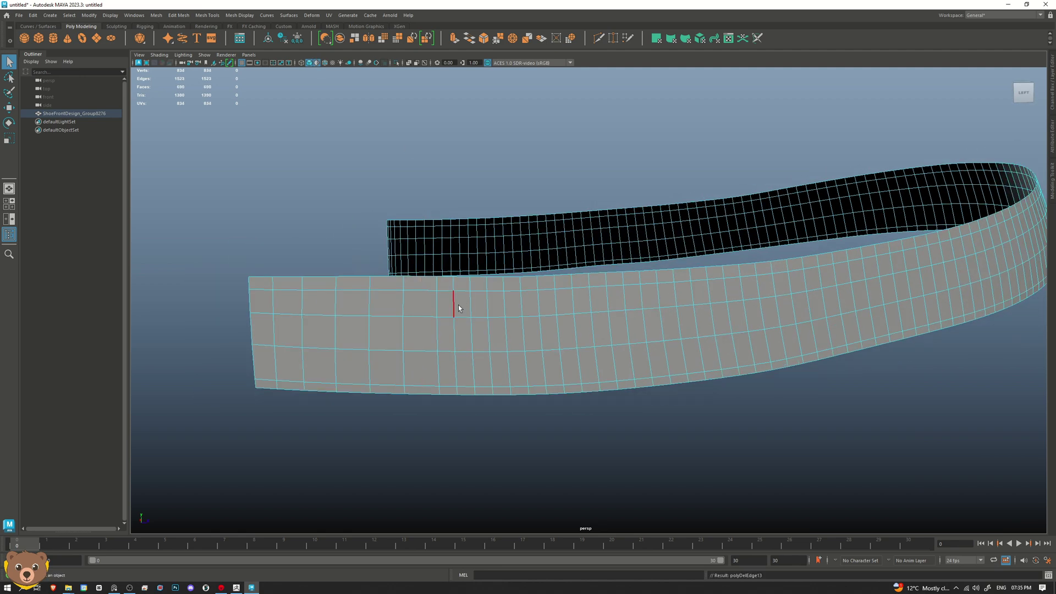
{"action": "double_click", "coordinate": [789, 284]}
{"action": "key", "text": "Delete"}
{"action": "left_click_drag", "start_coordinate": [789, 283], "coordinate": [523, 300], "text": "alt"}
{"action": "left_click", "coordinate": [520, 293]}
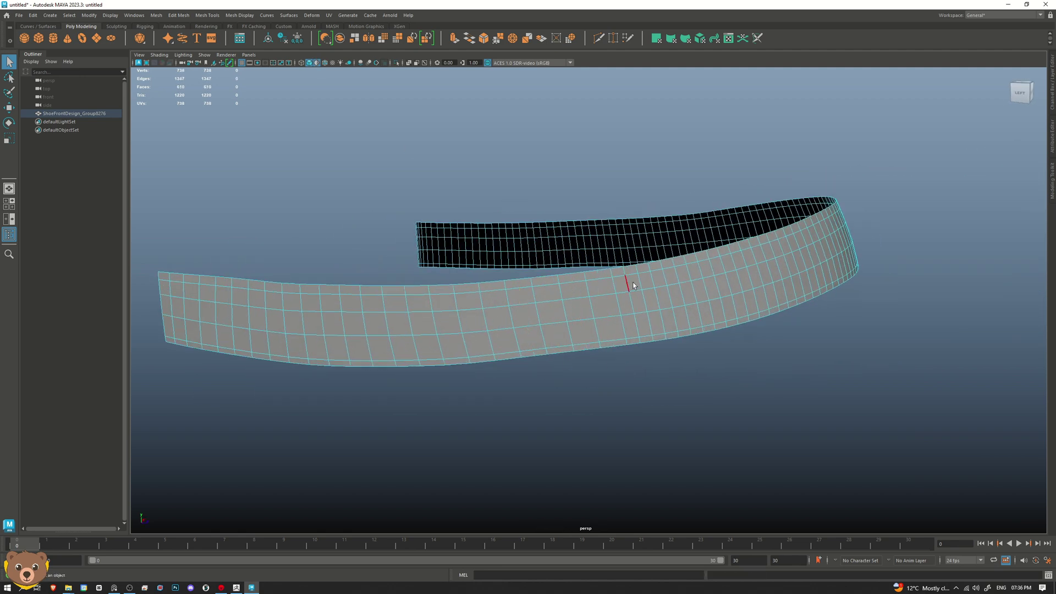
{"action": "key", "text": "Delete"}
Remove every other vertical edge loop around the band's curved toe section
{"action": "left_click_drag", "start_coordinate": [701, 269], "coordinate": [652, 335], "text": "alt"}
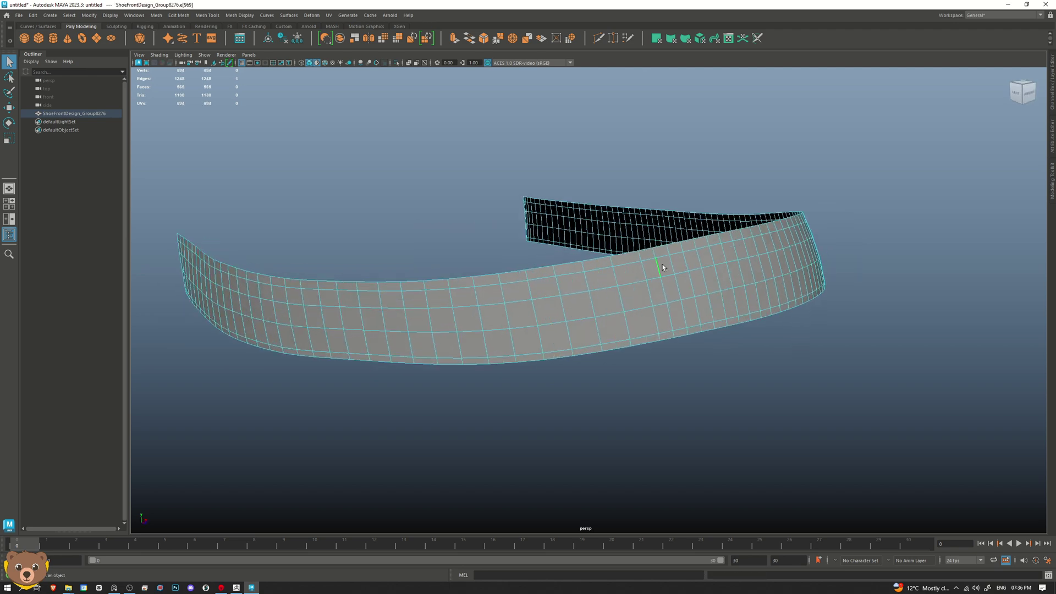
{"action": "left_click_drag", "start_coordinate": [709, 276], "coordinate": [467, 281], "text": "alt"}
{"action": "left_click", "coordinate": [459, 278]}
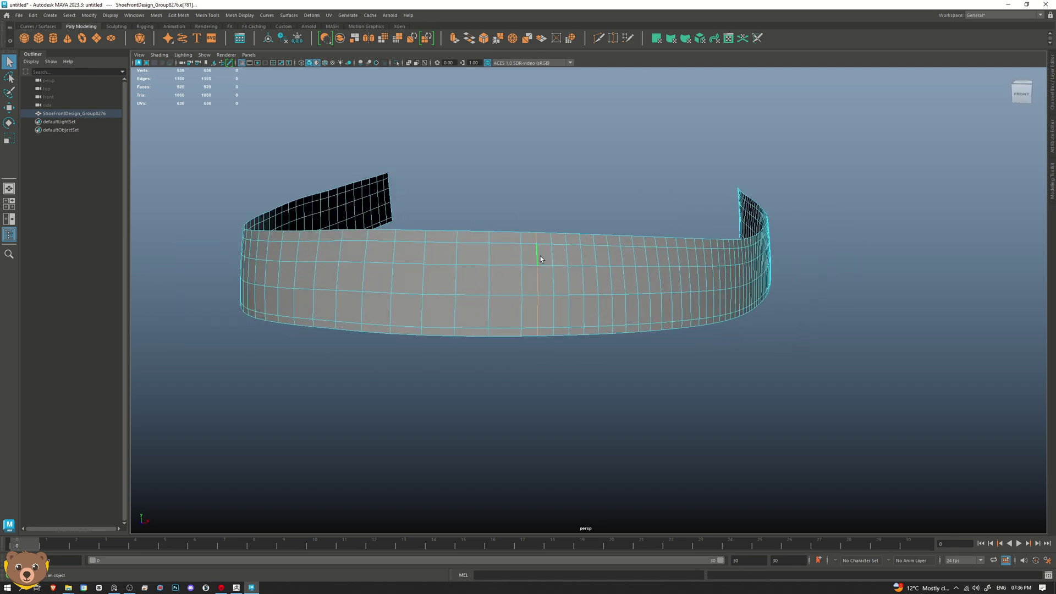
{"action": "key", "text": "Delete"}
{"action": "left_click_drag", "start_coordinate": [647, 259], "coordinate": [434, 235], "text": "alt"}
{"action": "left_click", "coordinate": [434, 232]}
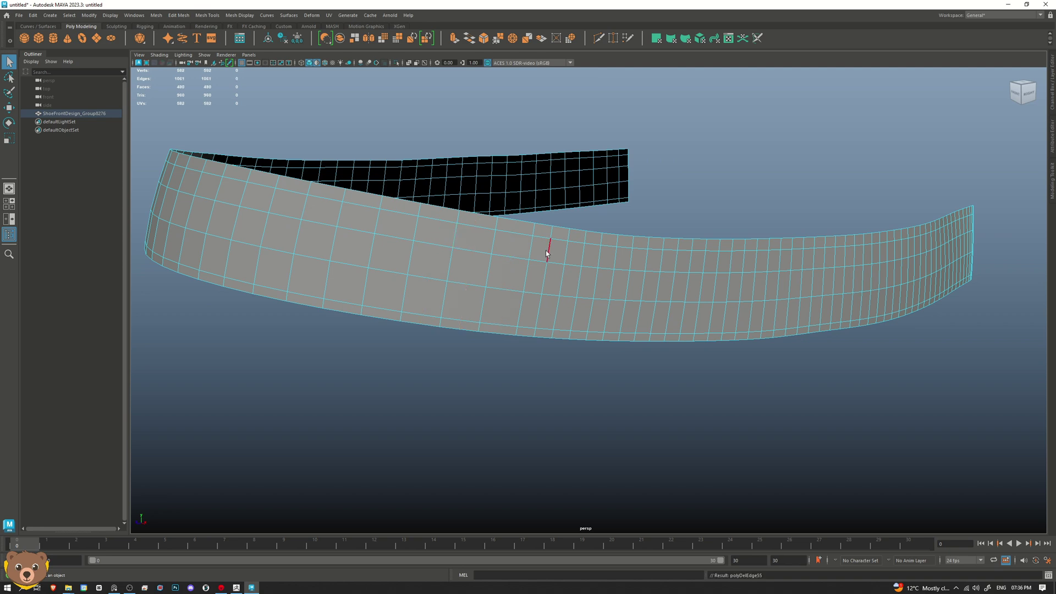
Delete alternate vertical edge loops along the band's remaining dense side and open end, matching the spacing of the thinned section
{"action": "key", "text": "Delete"}
{"action": "left_click_drag", "start_coordinate": [648, 263], "coordinate": [575, 266], "text": "alt"}
{"action": "left_click", "coordinate": [576, 265]}
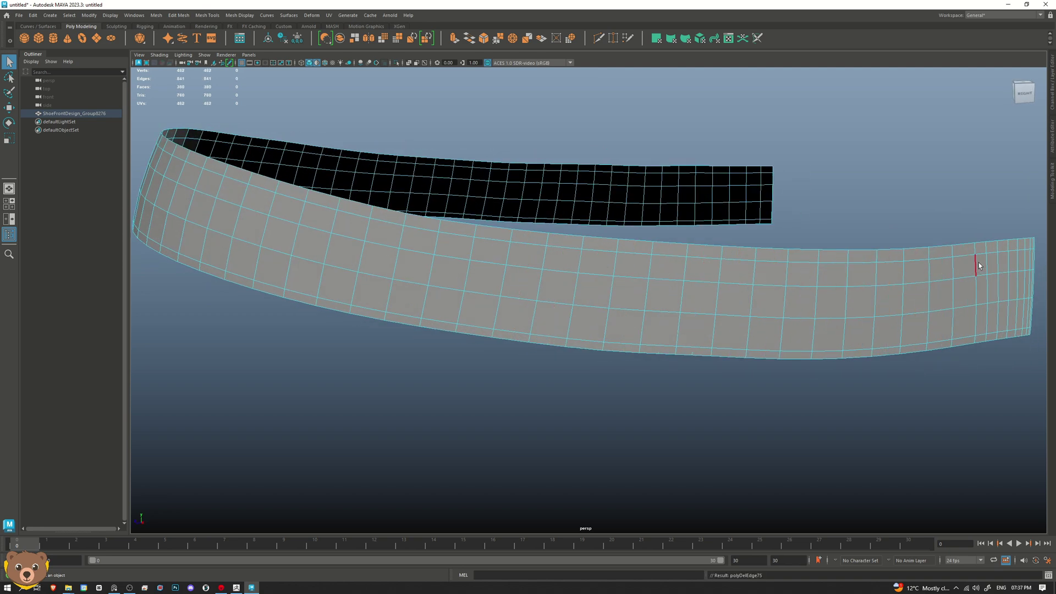
{"action": "double_click", "coordinate": [887, 285]}
{"action": "left_click_drag", "start_coordinate": [969, 295], "coordinate": [455, 236], "text": "alt"}
{"action": "double_click", "coordinate": [875, 286]}
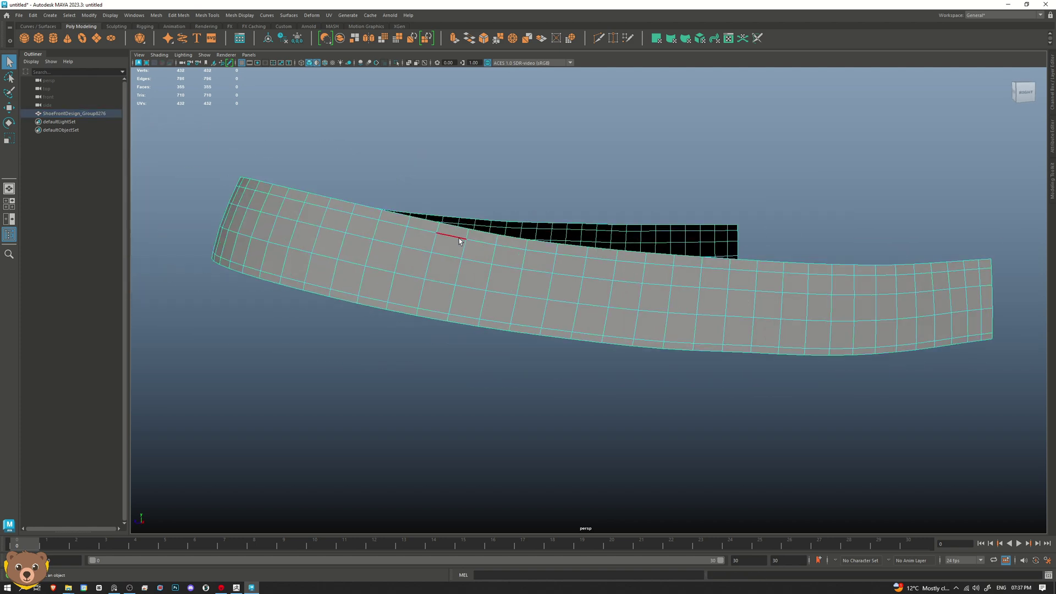
Rework the band's lengthwise edge loops by inserting and deleting loops, leaving four evenly spaced rows of faces
{"action": "right_click_drag", "start_coordinate": [455, 236], "coordinate": [562, 313], "text": "shift"}
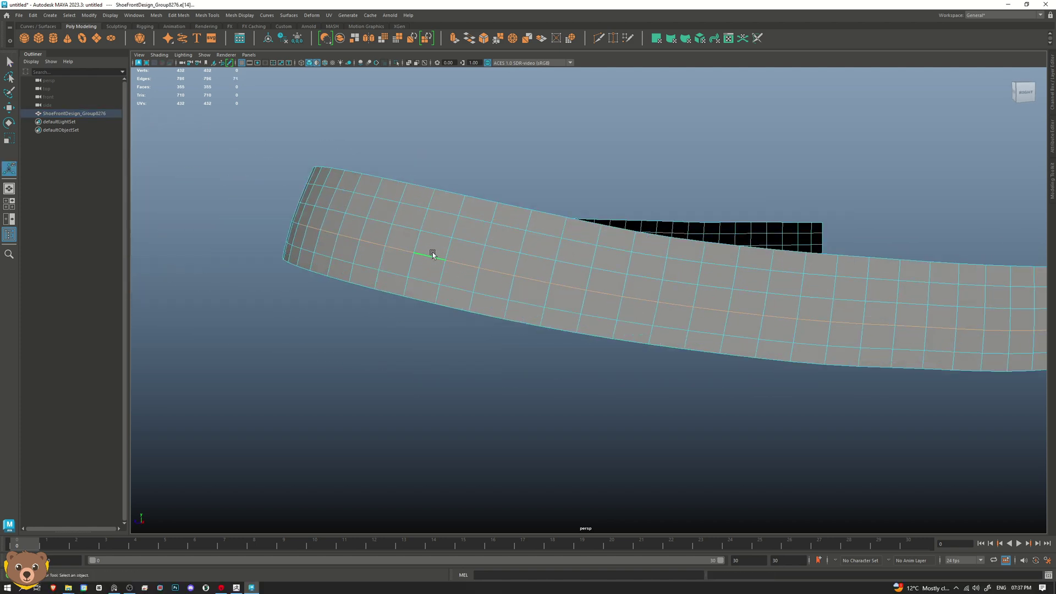
{"action": "left_click_drag", "start_coordinate": [429, 257], "coordinate": [582, 263], "text": "alt"}
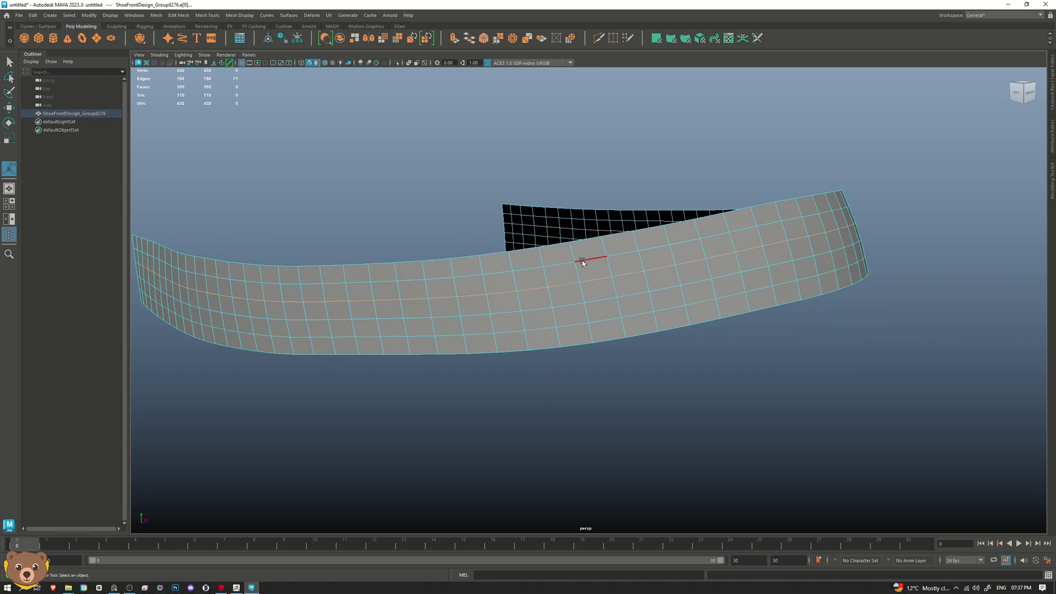
{"action": "mouse_move", "coordinate": [535, 306]}
{"action": "right_mouse_down", "text": "shift"}
{"action": "mouse_move", "coordinate": [528, 343]}
{"action": "mouse_move", "coordinate": [538, 327]}
{"action": "right_mouse_up", "text": "shift"}
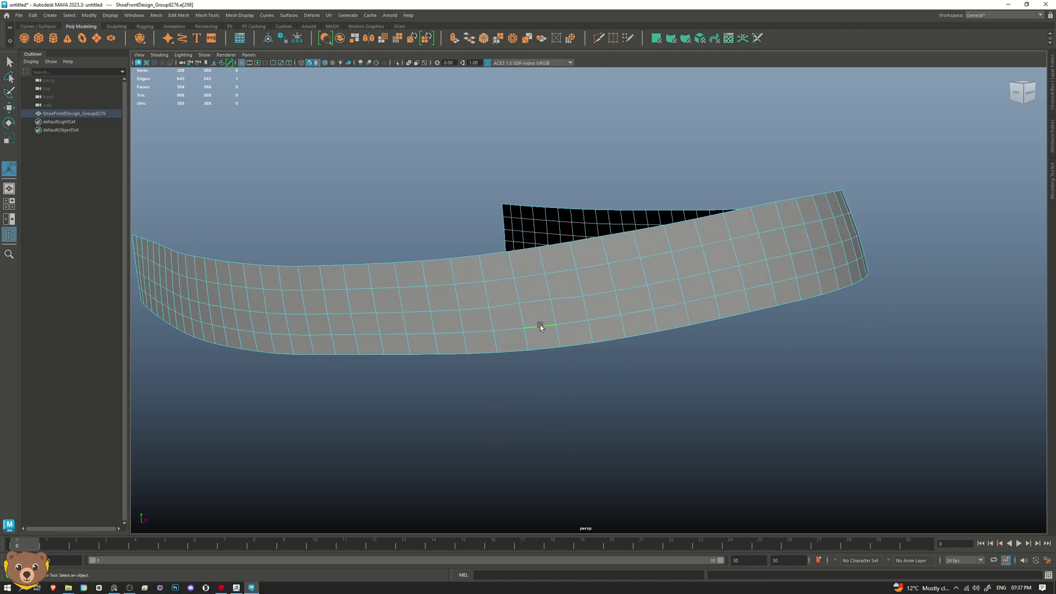
Poke the band's faces to give every quad a centre vertex and select grid-corner vertices for shaping the stud pattern
{"action": "key", "text": "F8"}
{"action": "left_click_drag", "start_coordinate": [535, 297], "coordinate": [506, 282], "text": "alt"}
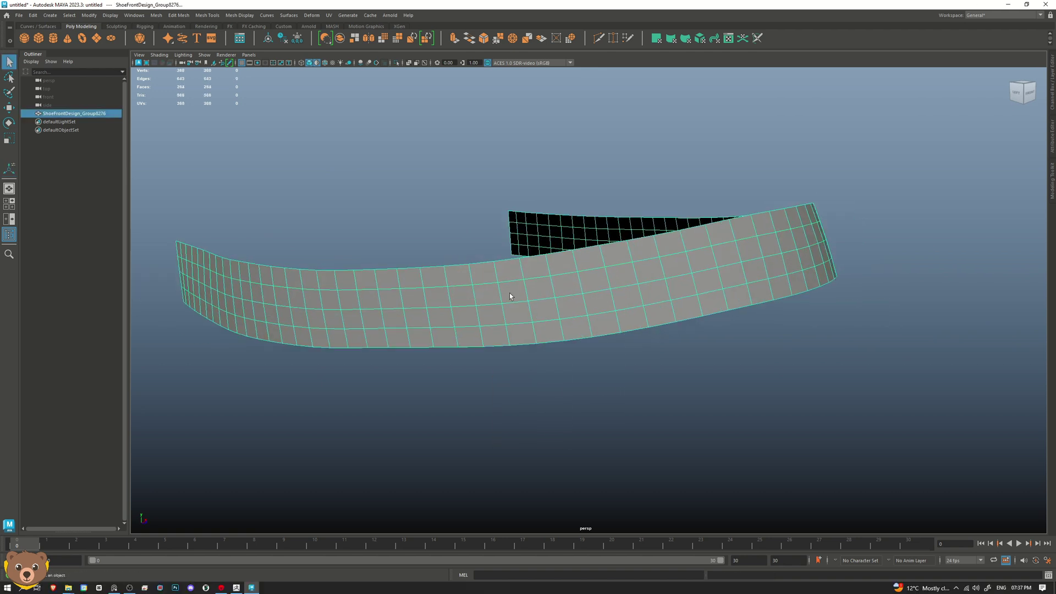
{"action": "right_click_drag", "start_coordinate": [506, 282], "coordinate": [512, 320], "text": "shift"}
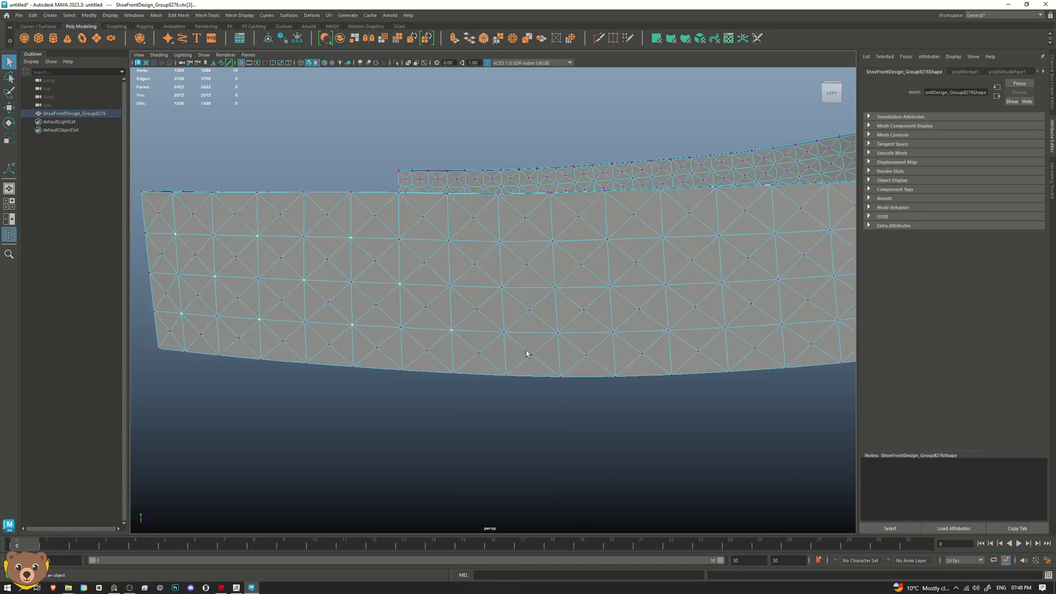
{"action": "left_click_drag", "start_coordinate": [524, 353], "coordinate": [556, 280], "text": "alt"}
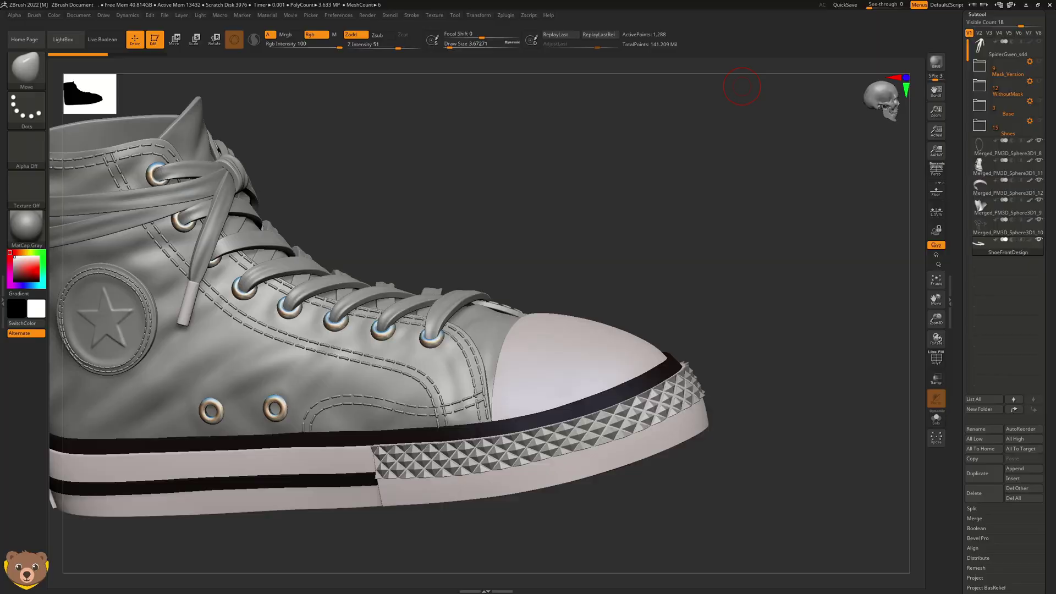
In ZBrush, fit the studded band around the shoe's toe with the Move brush, aligning both ends with the front sole piece
{"action": "key", "text": "s"}
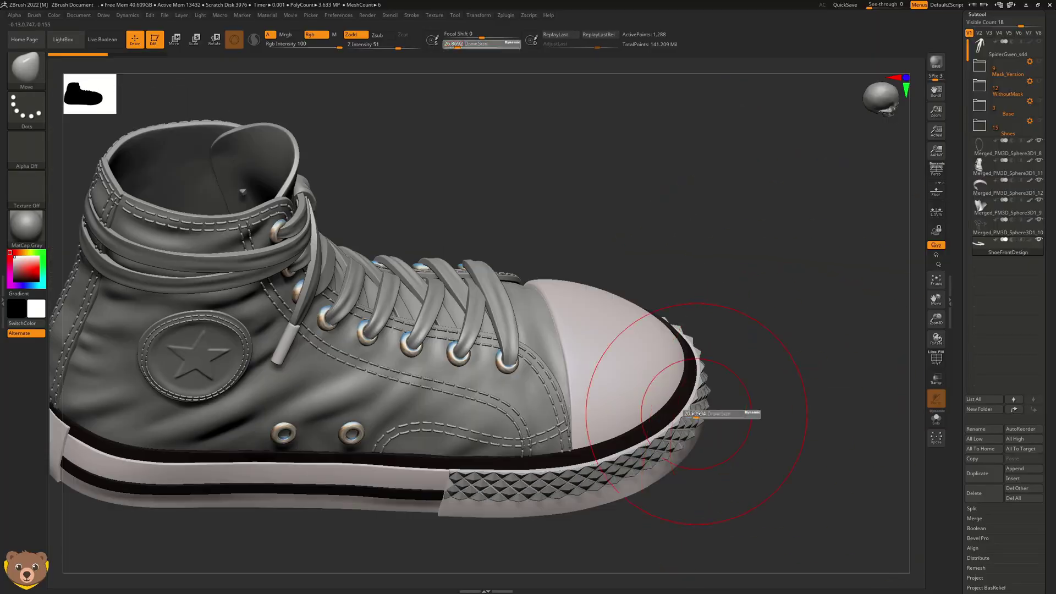
{"action": "left_click", "coordinate": [696, 414]}
{"action": "right_click_drag", "start_coordinate": [696, 414], "coordinate": [635, 363]}
{"action": "mouse_move", "coordinate": [746, 287]}
{"action": "right_mouse_down"}
{"action": "mouse_move", "coordinate": [737, 385]}
{"action": "mouse_move", "coordinate": [688, 358]}
{"action": "mouse_move", "coordinate": [629, 282]}
{"action": "mouse_move", "coordinate": [660, 309]}
{"action": "mouse_move", "coordinate": [786, 352]}
{"action": "mouse_move", "coordinate": [678, 479]}
{"action": "mouse_move", "coordinate": [629, 336]}
{"action": "mouse_move", "coordinate": [545, 493]}
{"action": "mouse_move", "coordinate": [546, 336]}
{"action": "right_mouse_up"}
{"action": "right_click_drag", "start_coordinate": [547, 373], "coordinate": [548, 424], "text": "ctrl"}
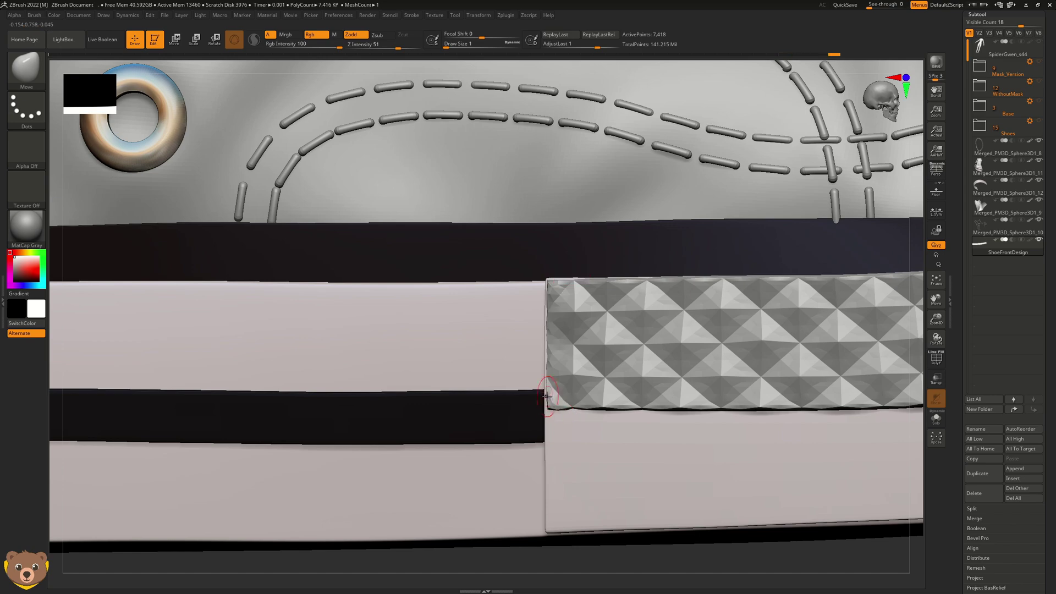
{"action": "mouse_move", "coordinate": [559, 410]}
{"action": "right_mouse_down", "text": "ctrl"}
{"action": "mouse_move", "coordinate": [564, 484]}
{"action": "mouse_move", "coordinate": [582, 533]}
{"action": "mouse_move", "coordinate": [558, 390]}
{"action": "right_mouse_up", "text": "ctrl"}
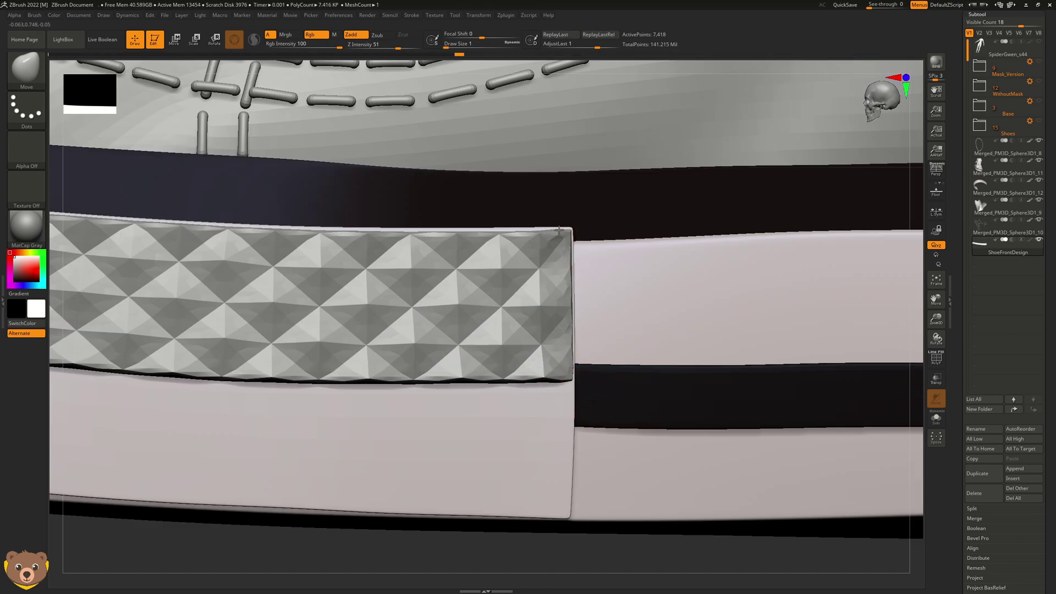
{"action": "right_click_drag", "start_coordinate": [559, 230], "coordinate": [736, 369], "text": "ctrl"}
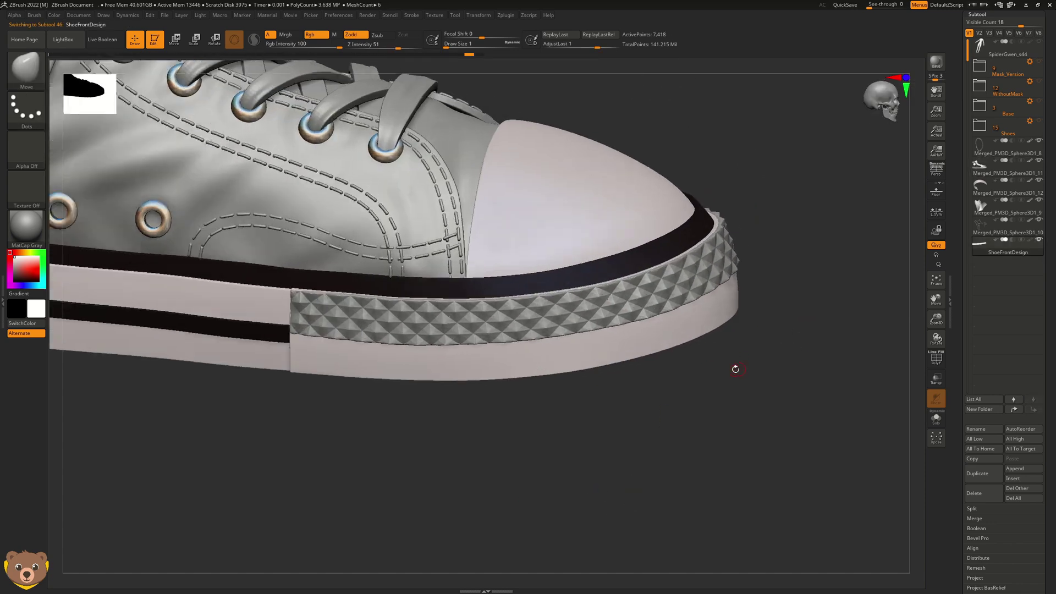
Colour the studded band with the same pale tone as the sole
{"action": "right_click_drag", "start_coordinate": [509, 374], "coordinate": [495, 455], "text": "ctrl"}
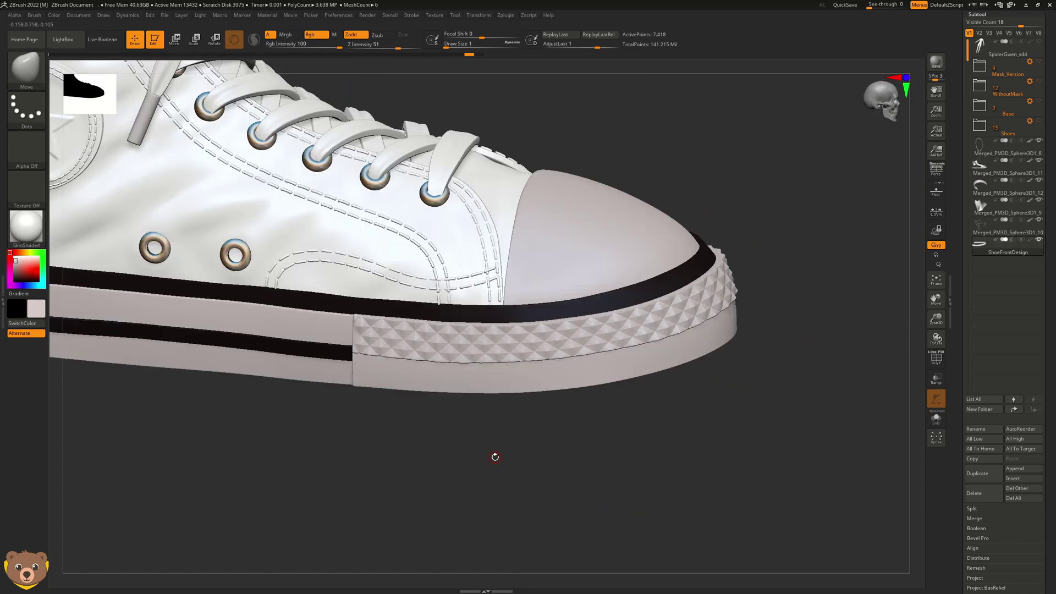
{"action": "key", "text": "f"}
{"action": "right_click_drag", "start_coordinate": [536, 261], "coordinate": [718, 390], "text": "ctrl"}
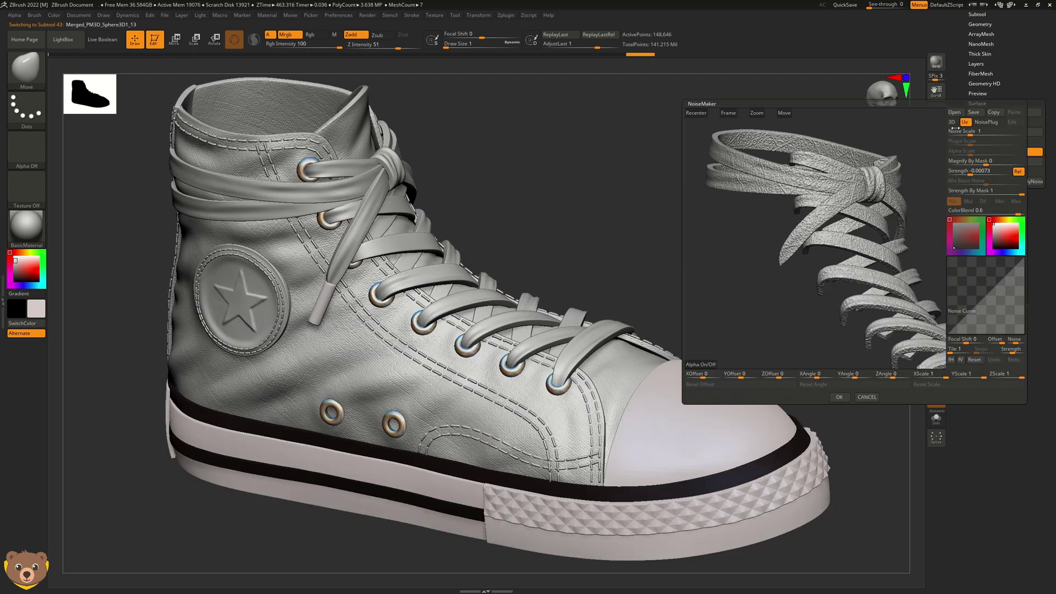
Apply a woven-fabric alpha noise to the laces in UV mode with noise scale 0, alpha scale 0.12563 and strength -0.0012
{"action": "left_click", "coordinate": [701, 364]}
{"action": "double_click", "coordinate": [500, 217]}
{"action": "left_click_drag", "start_coordinate": [957, 151], "coordinate": [947, 131]}
{"action": "left_click_drag", "start_coordinate": [971, 181], "coordinate": [963, 153]}
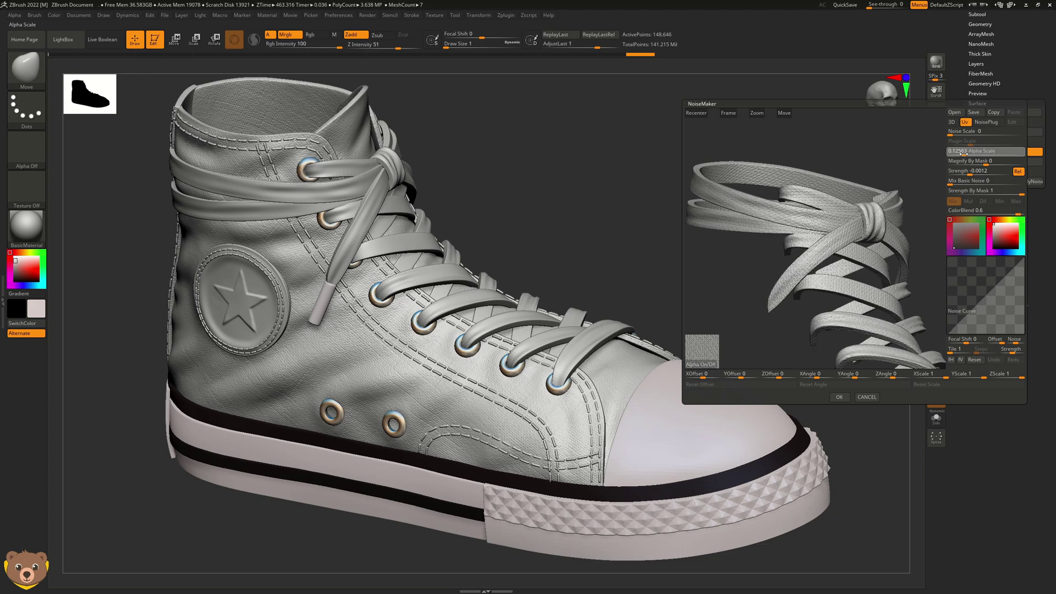
{"action": "left_click_drag", "start_coordinate": [798, 231], "coordinate": [759, 249]}
{"action": "left_click", "coordinate": [840, 397]}
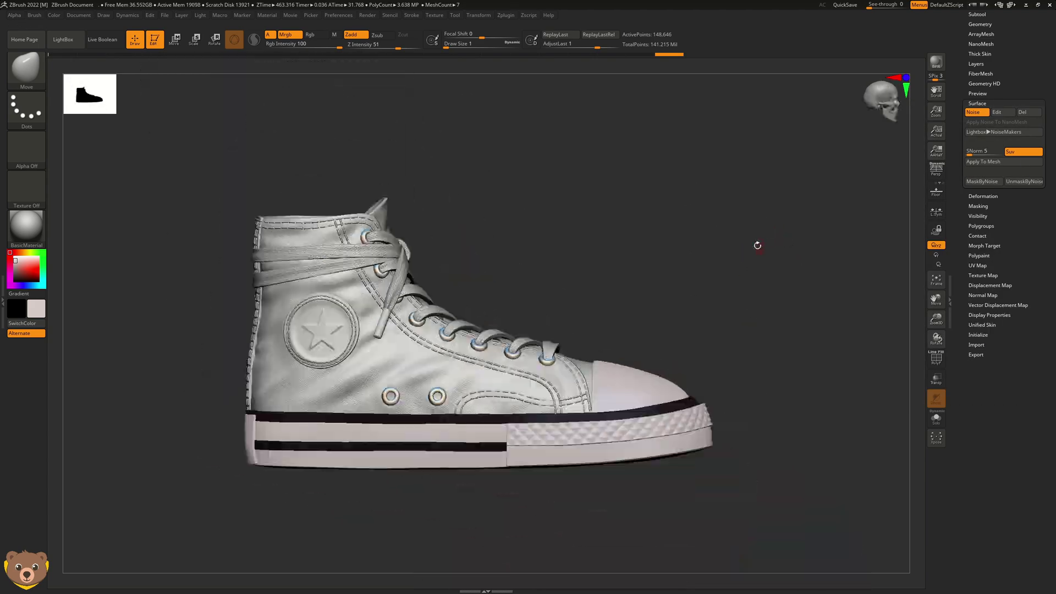
Separate the star badge from the shoe body as its own subtool and make it active
{"action": "left_click", "coordinate": [609, 229], "text": "alt"}
{"action": "key", "text": "ctrl+shift+s"}
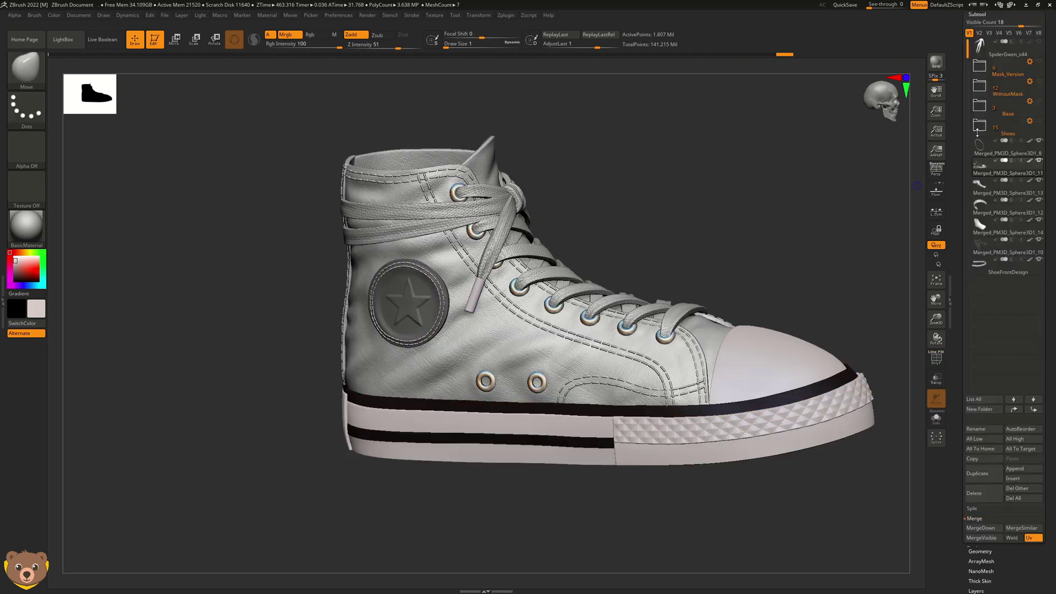
{"action": "left_click", "coordinate": [990, 413]}
{"action": "scroll", "coordinate": [1004, 275], "scroll_direction": "down", "scroll_amount": 10}
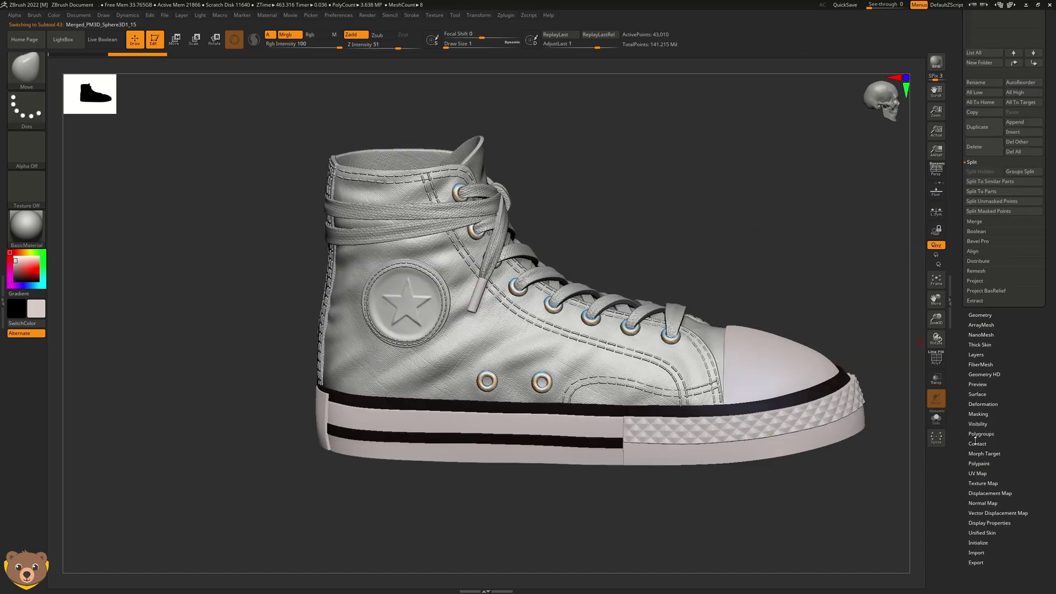
{"action": "left_click", "coordinate": [985, 189]}
{"action": "left_click", "coordinate": [936, 418]}
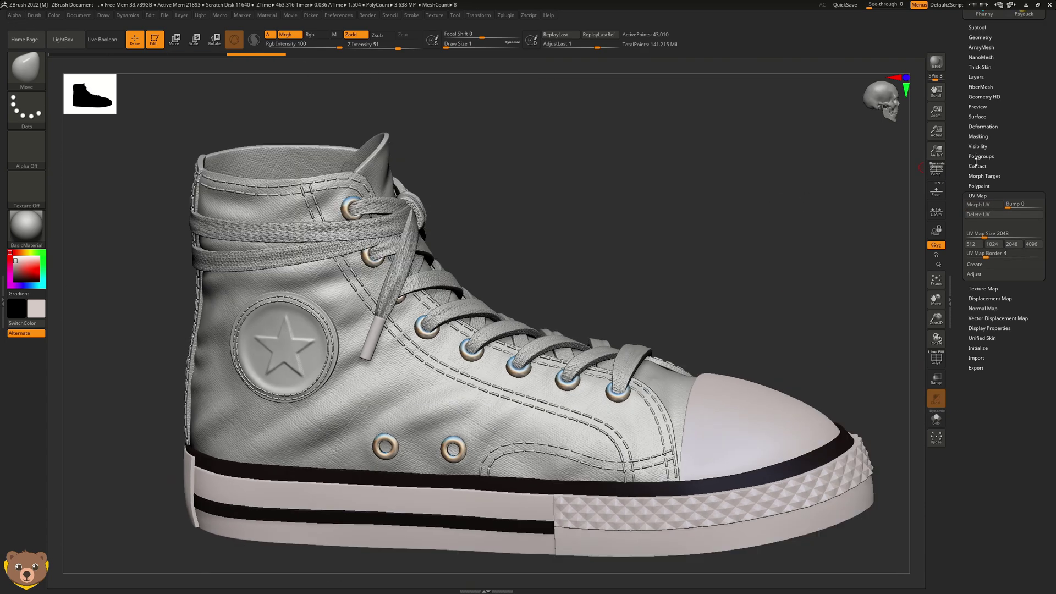
Apply a fabric alpha noise to the star badge in UV mode with noise scale 0 and a reduced alpha scale
{"action": "scroll", "coordinate": [975, 152], "scroll_direction": "up", "scroll_amount": 2}
{"action": "left_click", "coordinate": [978, 159]}
{"action": "left_click", "coordinate": [996, 207]}
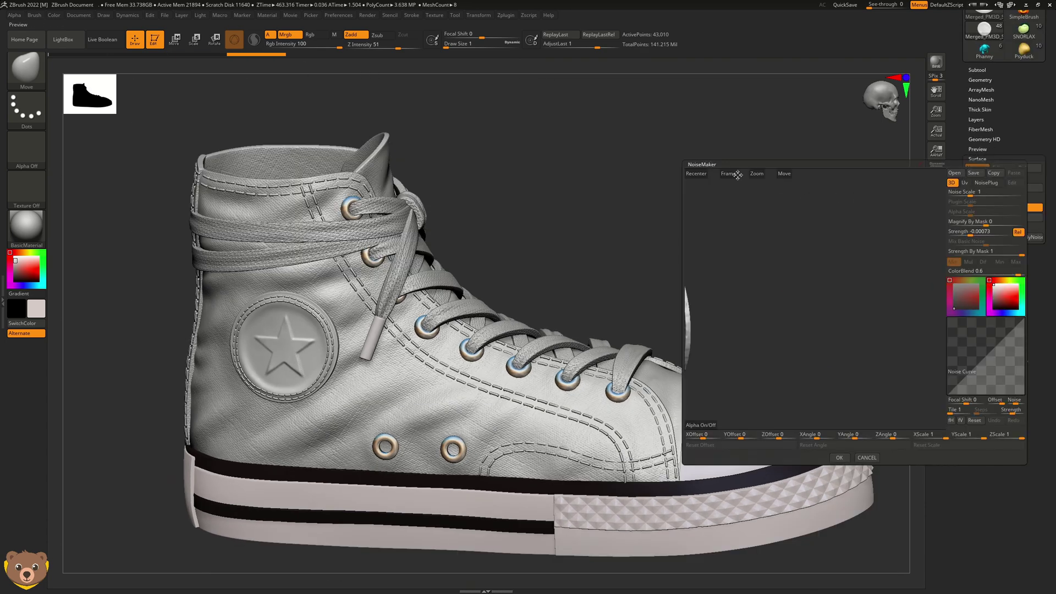
{"action": "left_click", "coordinate": [965, 183]}
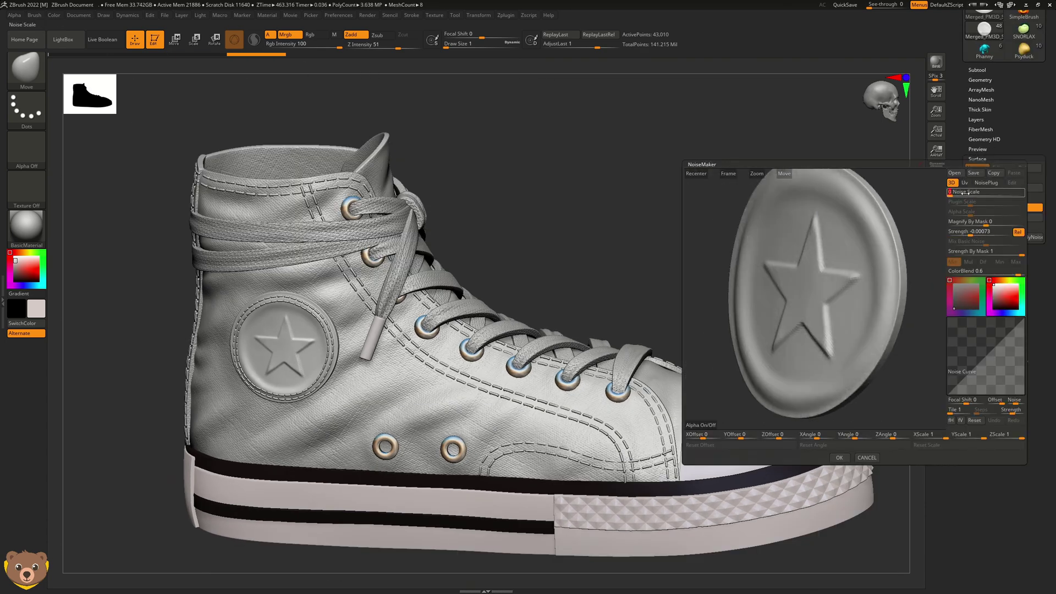
{"action": "left_click", "coordinate": [710, 425]}
{"action": "double_click", "coordinate": [715, 325]}
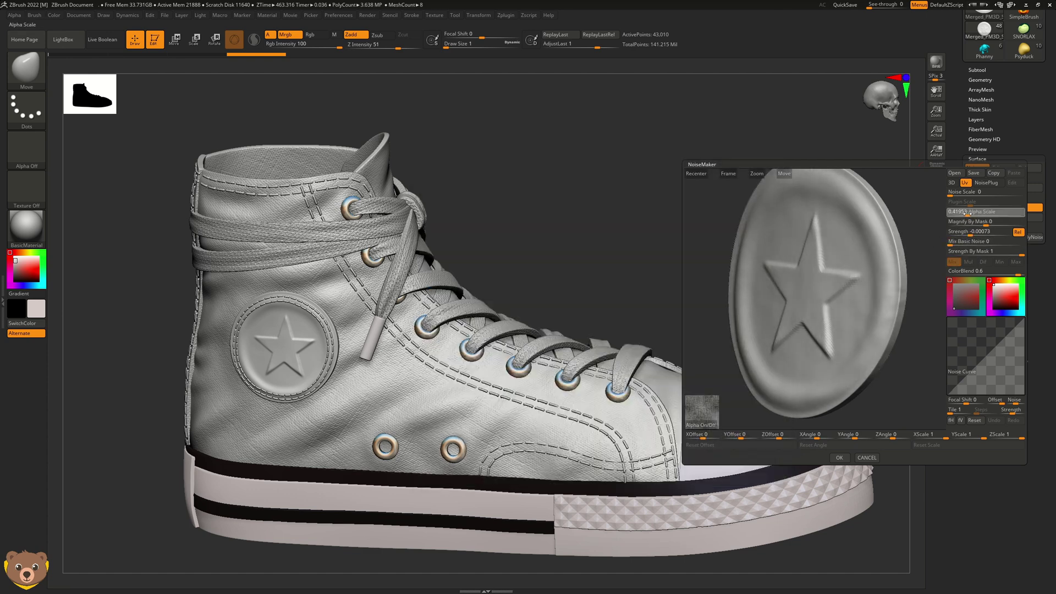
{"action": "key", "text": "Return"}
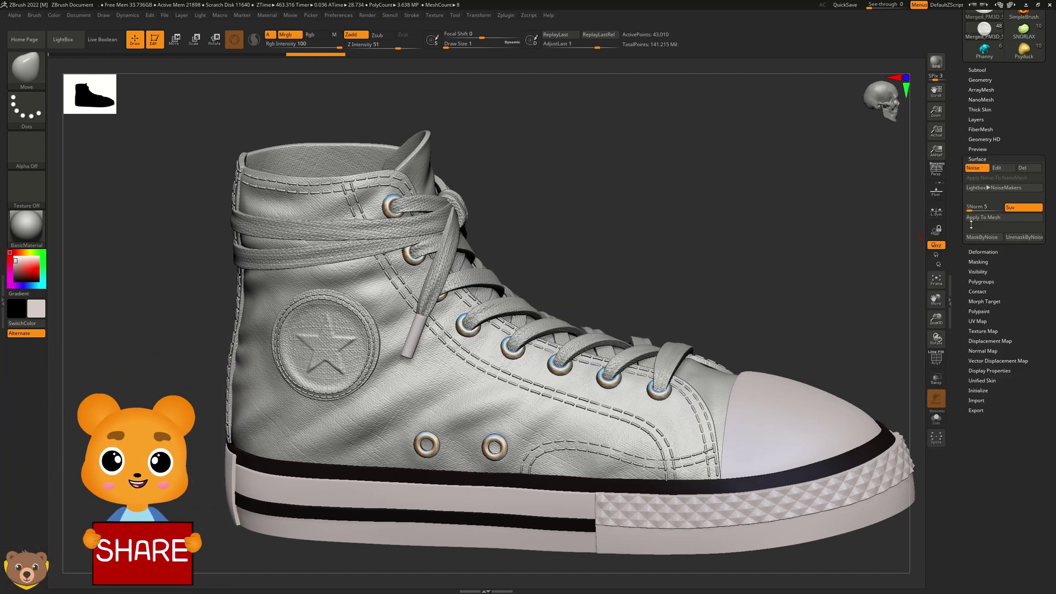
Readjust the star badge's surface noise to a strength of about -0.0009 with alpha scale 0.02066
{"action": "left_click", "coordinate": [974, 168]}
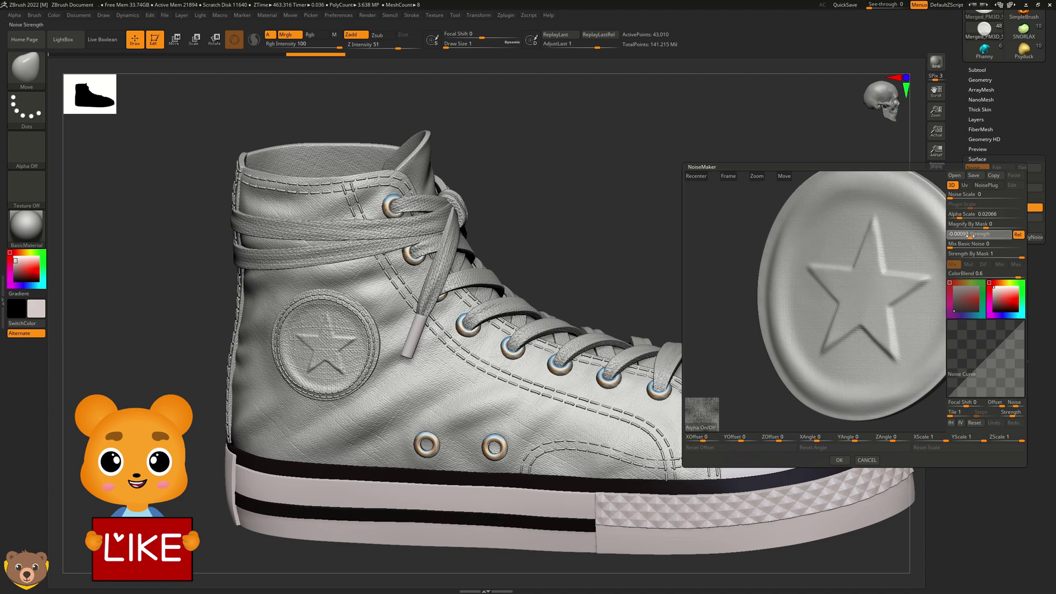
{"action": "left_click", "coordinate": [840, 460]}
{"action": "left_click_drag", "start_coordinate": [700, 259], "coordinate": [675, 274]}
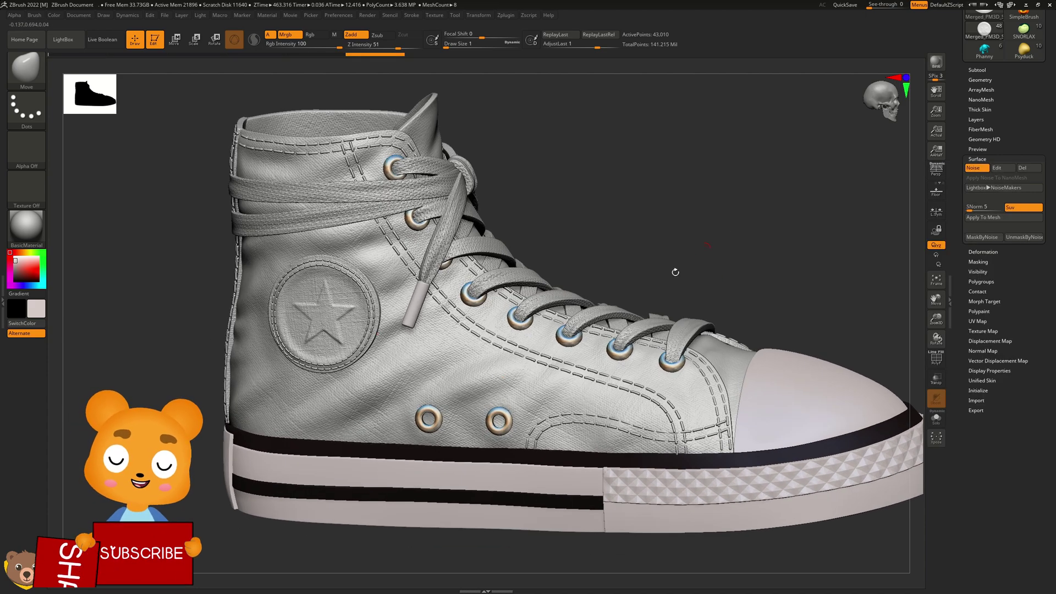
Apply the fabric alpha noise to the shoe body, starting from strength 0.0001 and raising it for a visible weave
{"action": "left_click", "coordinate": [1004, 169]}
{"action": "left_click", "coordinate": [985, 231]}
{"action": "type", "text": "0.0001"}
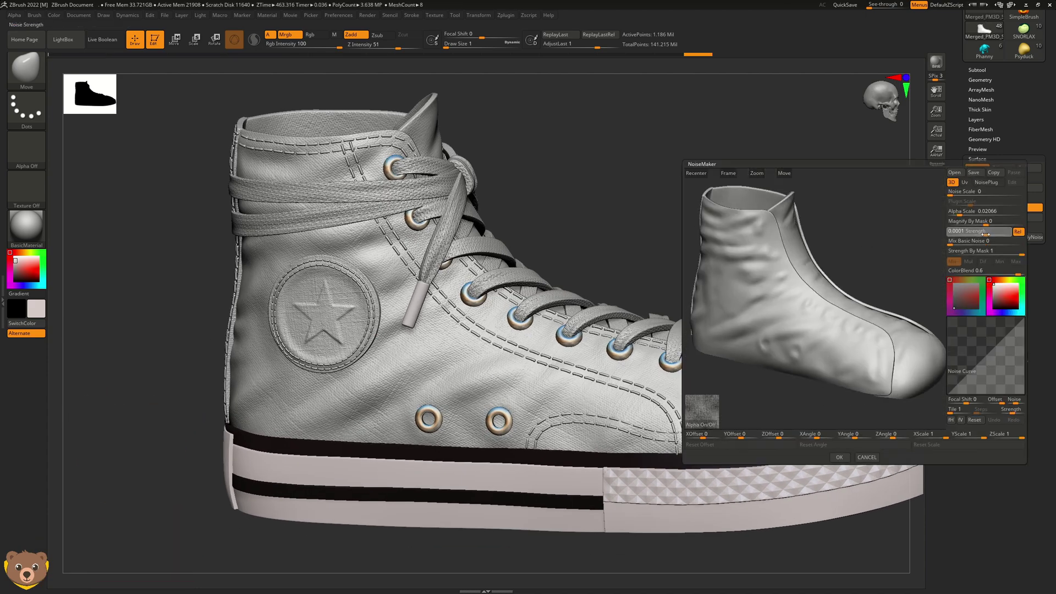
{"action": "left_click_drag", "start_coordinate": [982, 235], "coordinate": [995, 235]}
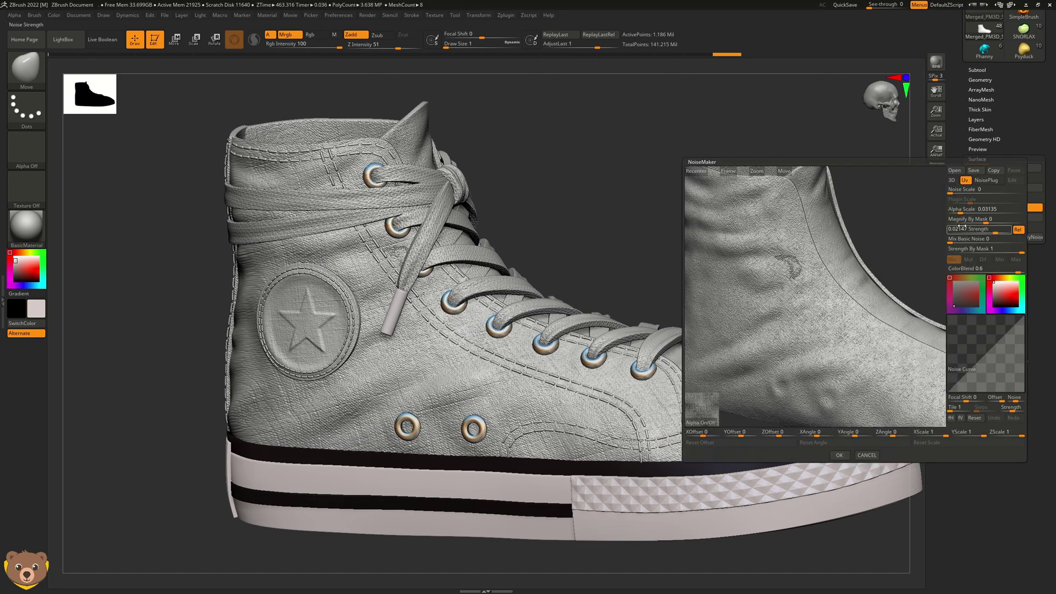
Set the shoe body's noise alpha scale to 0.01311, retune its strength, and strengthen the laces' noise to -0.00237
{"action": "left_click", "coordinate": [958, 211]}
{"action": "type", "text": "0.01311"}
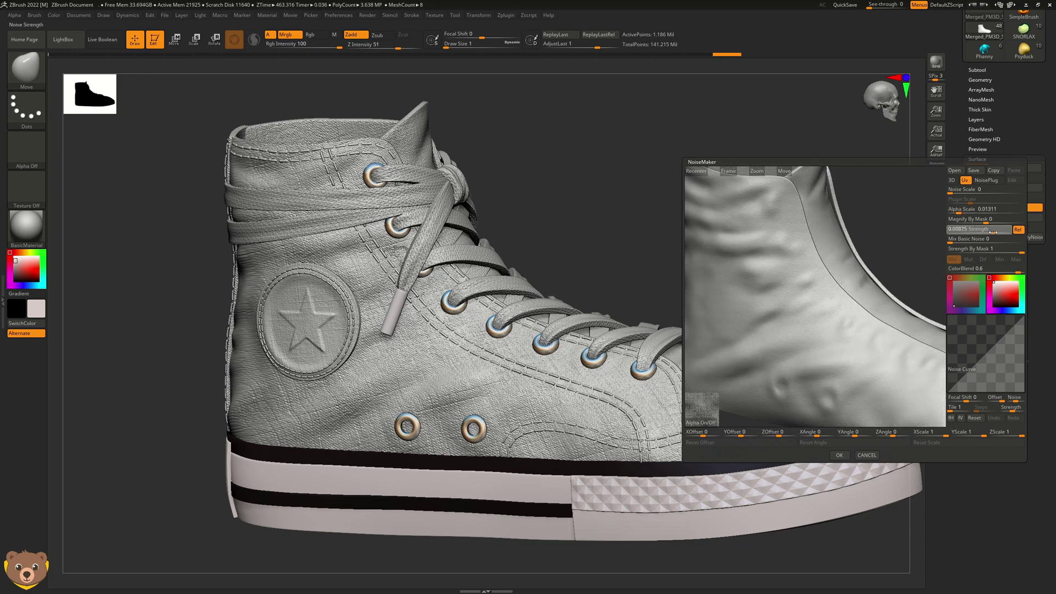
{"action": "left_click_drag", "start_coordinate": [994, 233], "coordinate": [958, 219]}
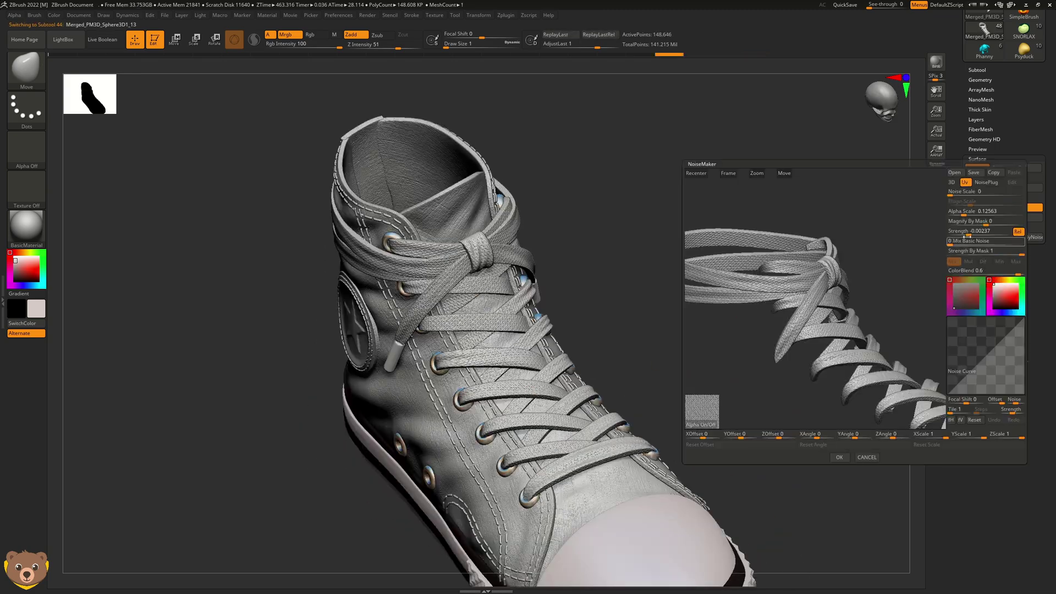
{"action": "left_click", "coordinate": [967, 212]}
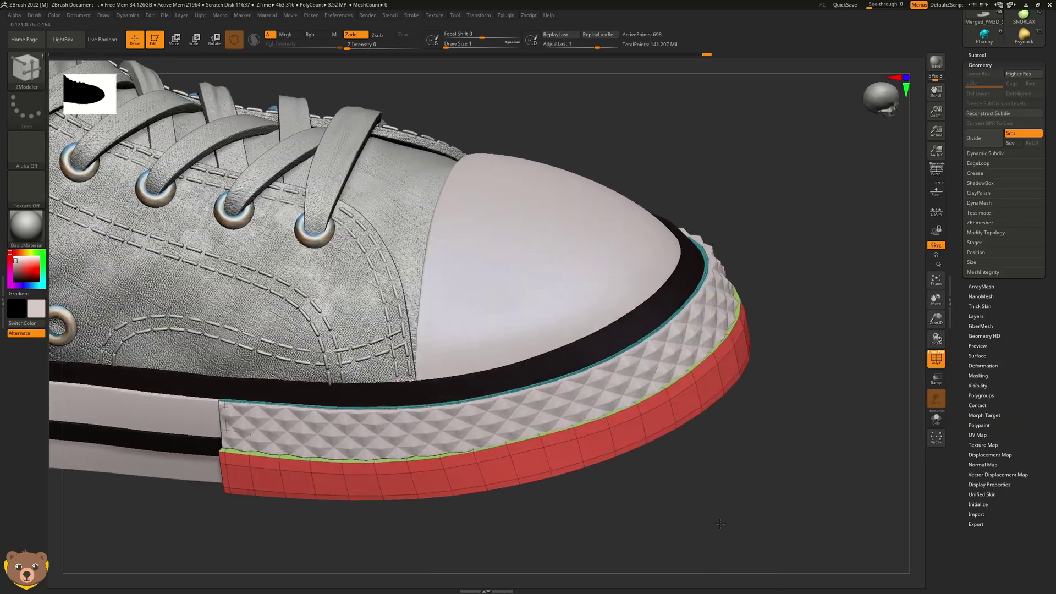
Insert supporting edge loops along the borders of the front sole strip with ZModeler, undoing the last unwanted edit
{"action": "key", "text": "space"}
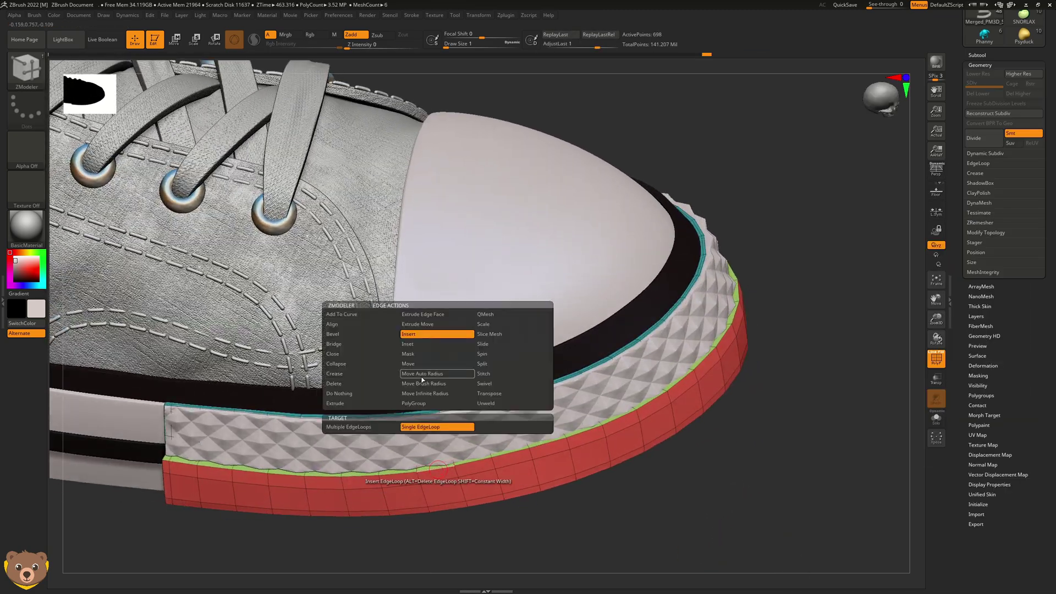
{"action": "key", "text": "ctrl+shift+alt+s"}
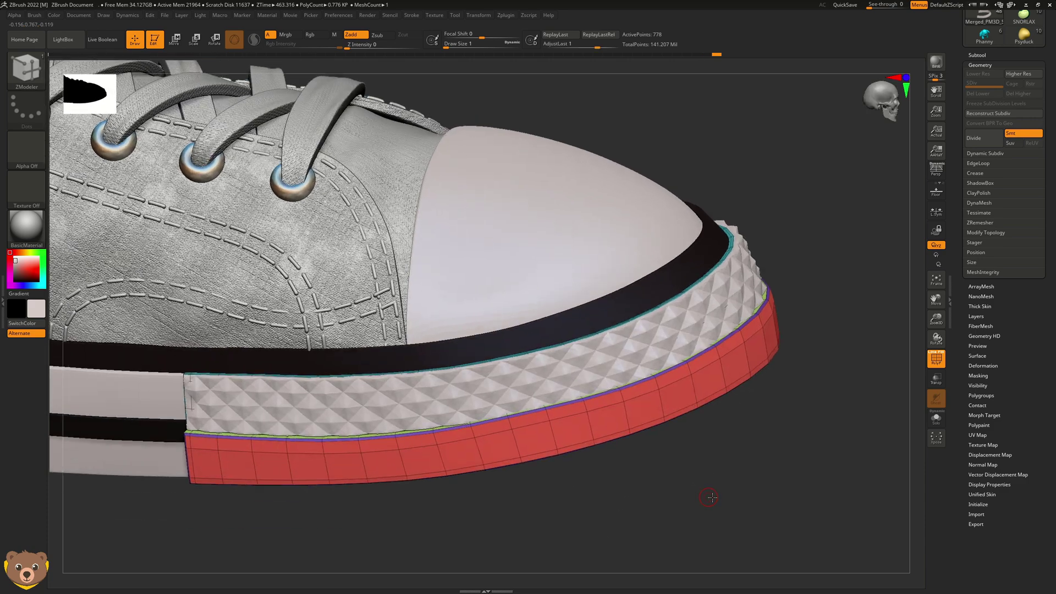
{"action": "key", "text": "space"}
{"action": "key", "text": "space"}
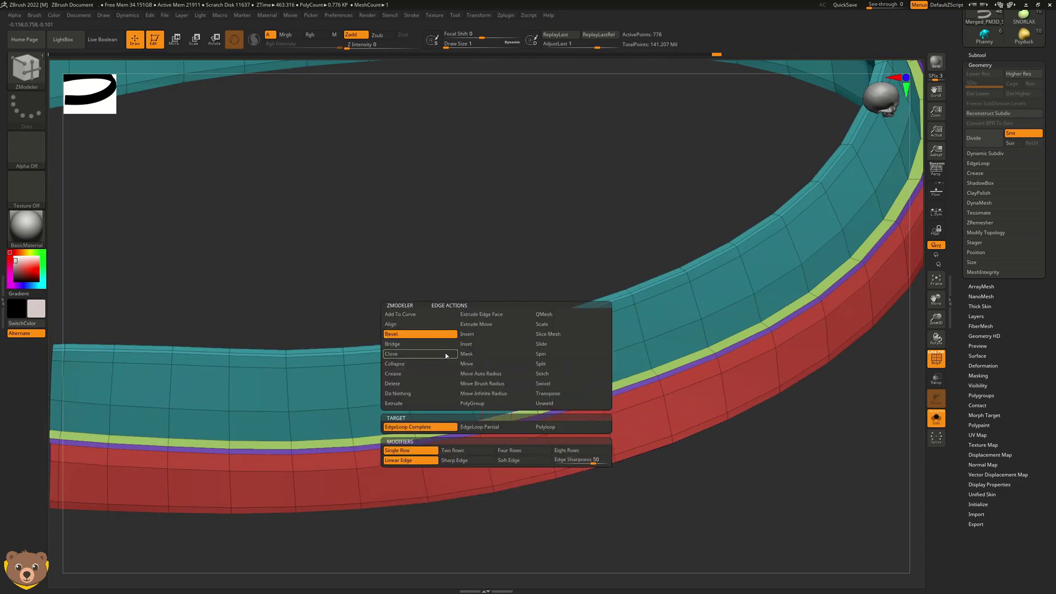
{"action": "left_click", "coordinate": [473, 450]}
{"action": "left_click", "coordinate": [487, 419]}
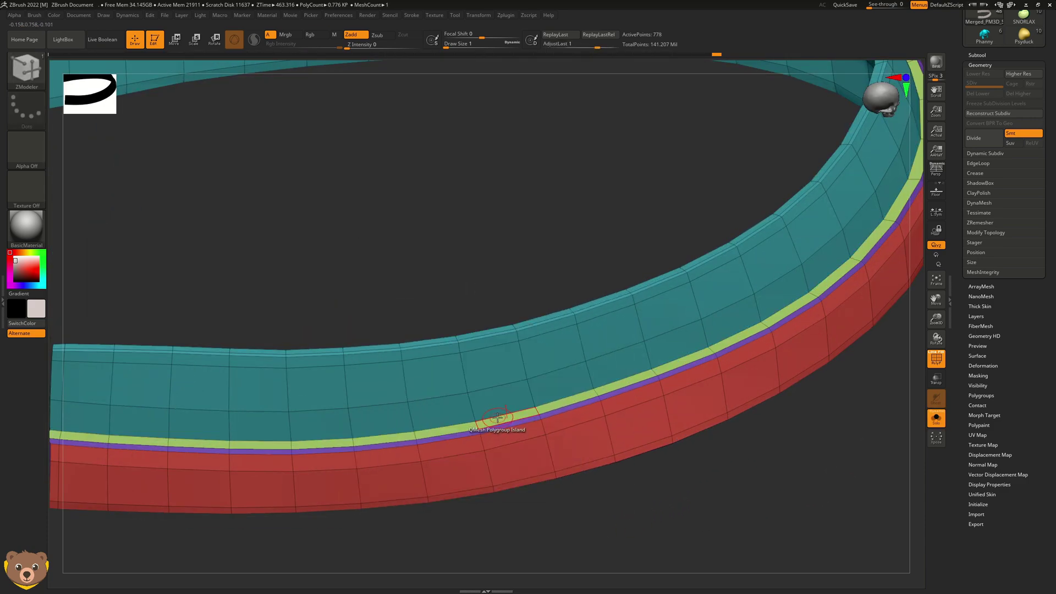
{"action": "key", "text": "ctrl+z"}
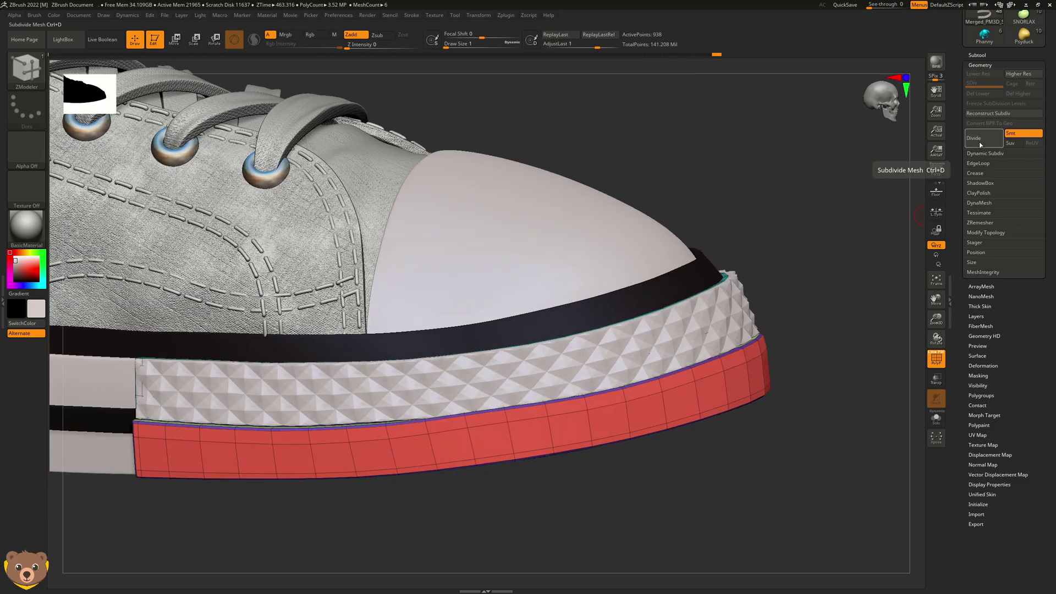
Enable dynamic subdivision on the front sole strip and nudge its upper edge against the studded band with the Move brush
{"action": "key", "text": "d"}
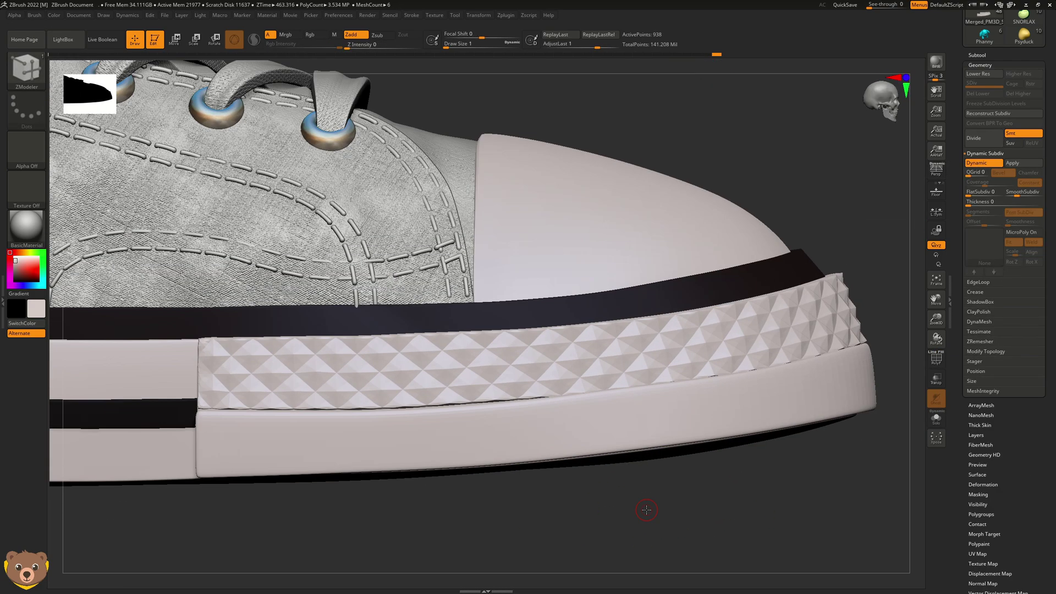
{"action": "key", "text": "s"}
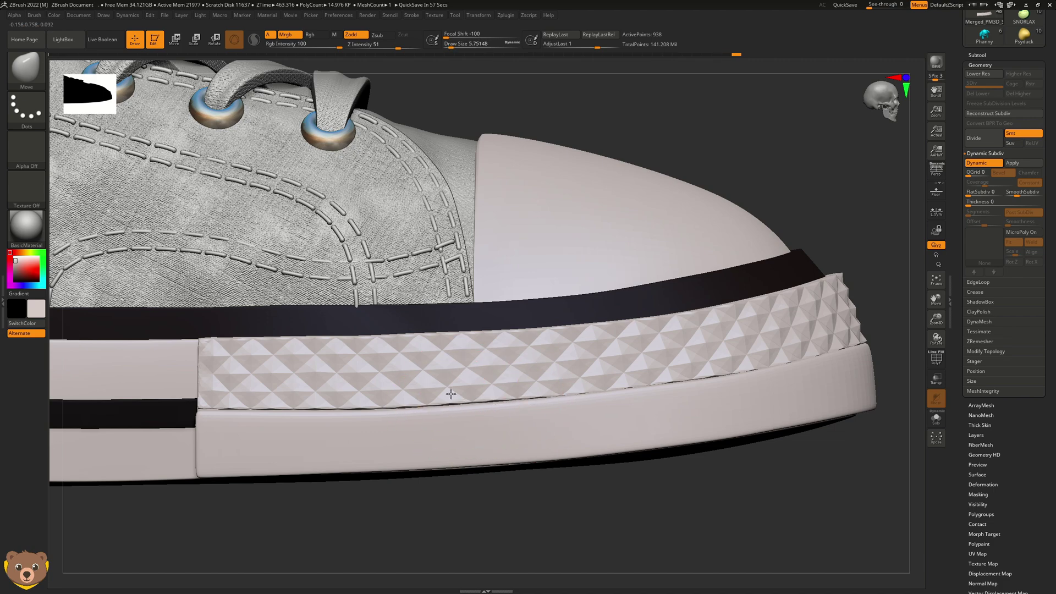
{"action": "left_click_drag", "start_coordinate": [490, 489], "coordinate": [394, 394]}
{"action": "mouse_move", "coordinate": [515, 394]}
{"action": "right_mouse_down"}
{"action": "mouse_move", "coordinate": [547, 413]}
{"action": "mouse_move", "coordinate": [632, 417]}
{"action": "mouse_move", "coordinate": [623, 509]}
{"action": "right_mouse_up"}
{"action": "key", "text": "s"}
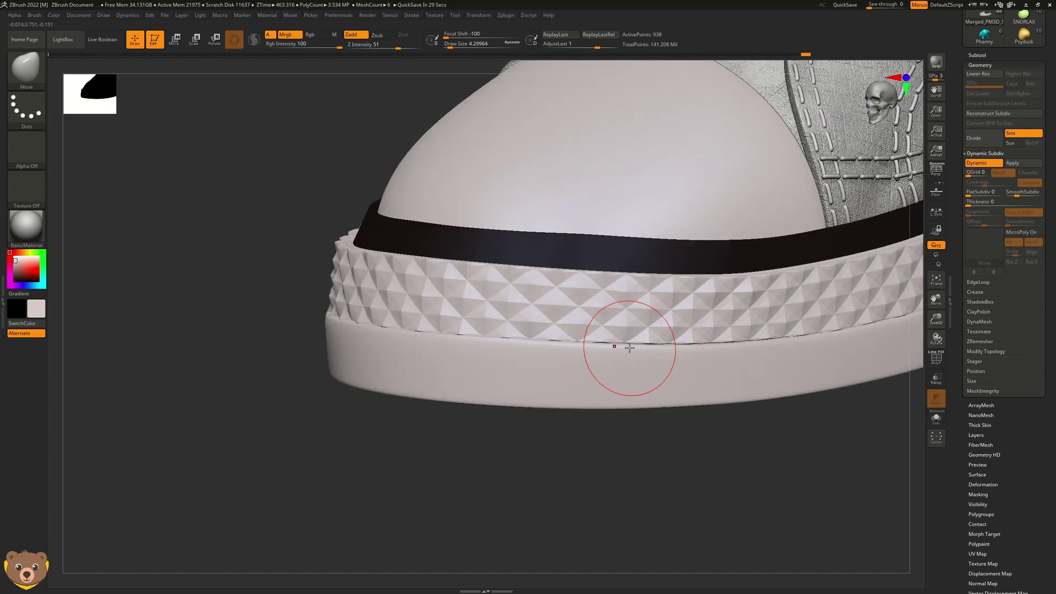
{"action": "right_click_drag", "start_coordinate": [620, 344], "coordinate": [740, 492]}
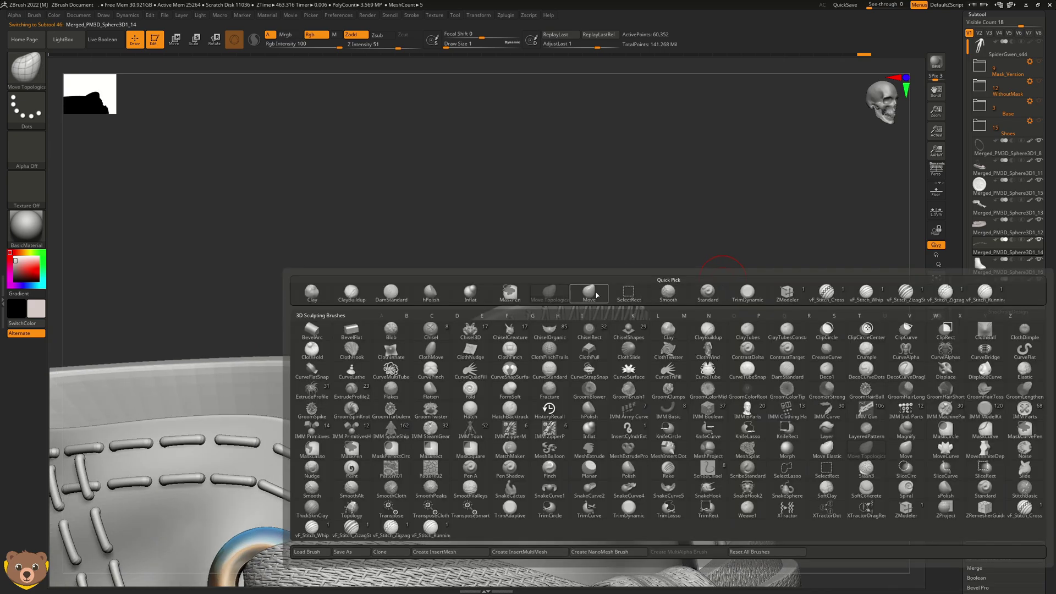
Reshape the zigzag stitching with the Move brush to follow the curved upper edge of the shoe tongue
{"action": "left_click", "coordinate": [590, 294]}
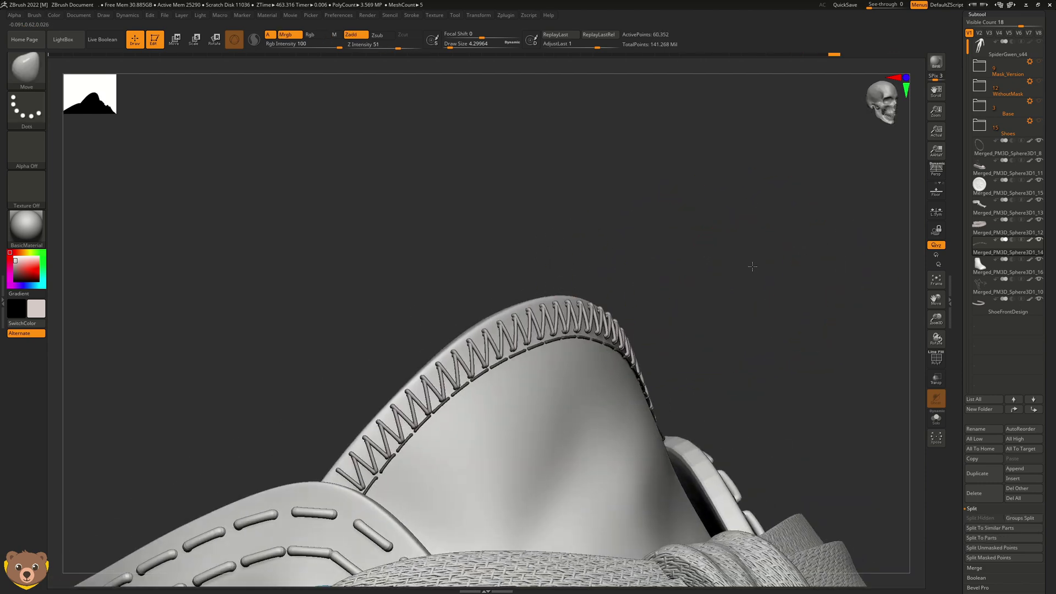
{"action": "mouse_move", "coordinate": [750, 266]}
{"action": "left_mouse_down"}
{"action": "mouse_move", "coordinate": [618, 325]}
{"action": "mouse_move", "coordinate": [754, 288]}
{"action": "mouse_move", "coordinate": [767, 330]}
{"action": "mouse_move", "coordinate": [676, 411]}
{"action": "mouse_move", "coordinate": [637, 401]}
{"action": "mouse_move", "coordinate": [755, 328]}
{"action": "mouse_move", "coordinate": [736, 312]}
{"action": "mouse_move", "coordinate": [807, 276]}
{"action": "left_mouse_up"}
{"action": "right_click_drag", "start_coordinate": [630, 337], "coordinate": [747, 291]}
{"action": "mouse_move", "coordinate": [719, 325]}
{"action": "right_mouse_down"}
{"action": "mouse_move", "coordinate": [572, 450]}
{"action": "mouse_move", "coordinate": [620, 354]}
{"action": "mouse_move", "coordinate": [722, 335]}
{"action": "right_mouse_up"}
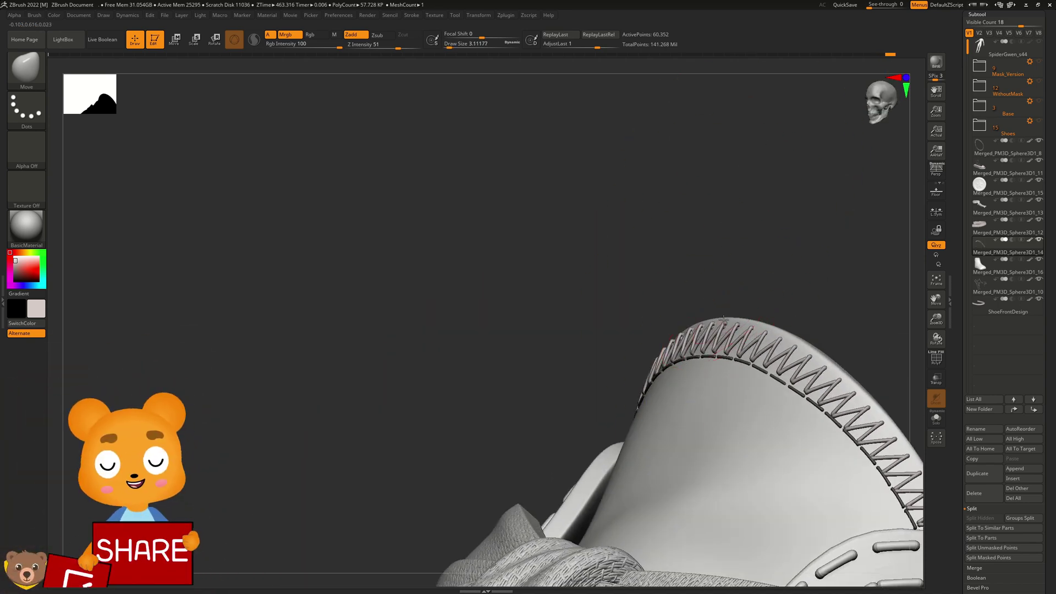
{"action": "mouse_move", "coordinate": [740, 385]}
{"action": "right_mouse_down"}
{"action": "mouse_move", "coordinate": [849, 323]}
{"action": "mouse_move", "coordinate": [833, 375]}
{"action": "right_mouse_up"}
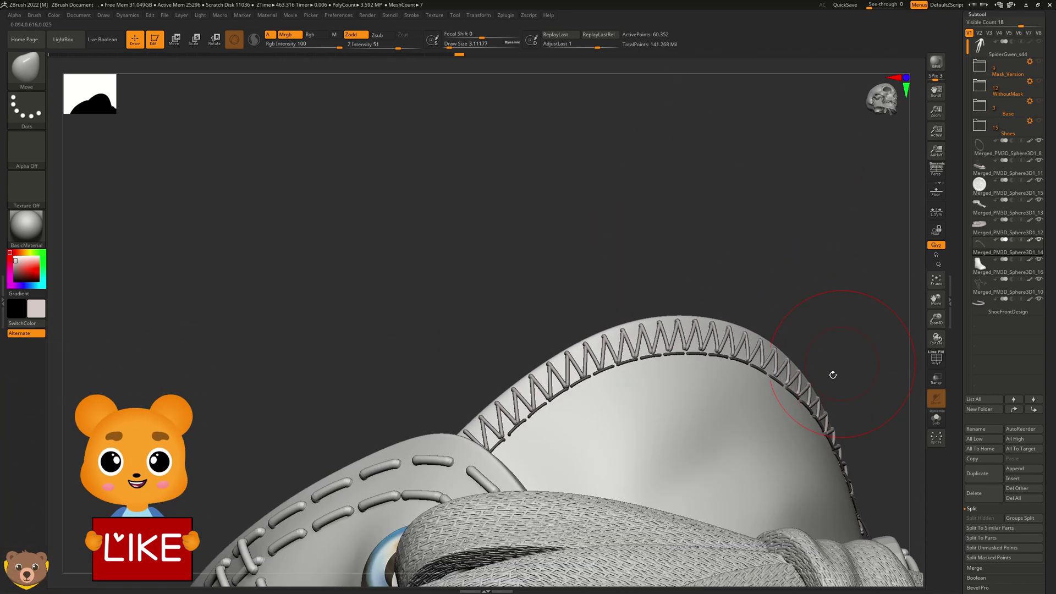